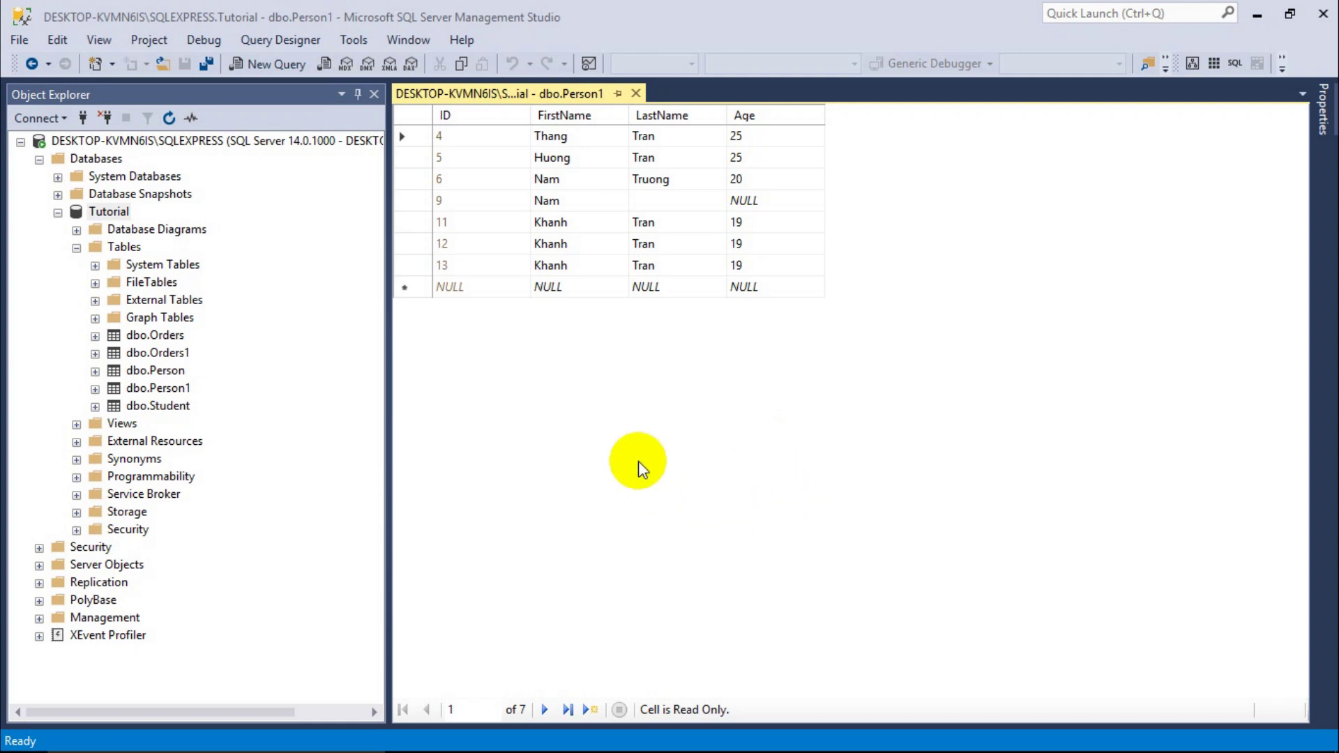
# Step: Start exporting the Tutorial database as a data-tier application and proceed past the wizard's introduction
pyautogui.click(109, 214)
pyautogui.press('F2')
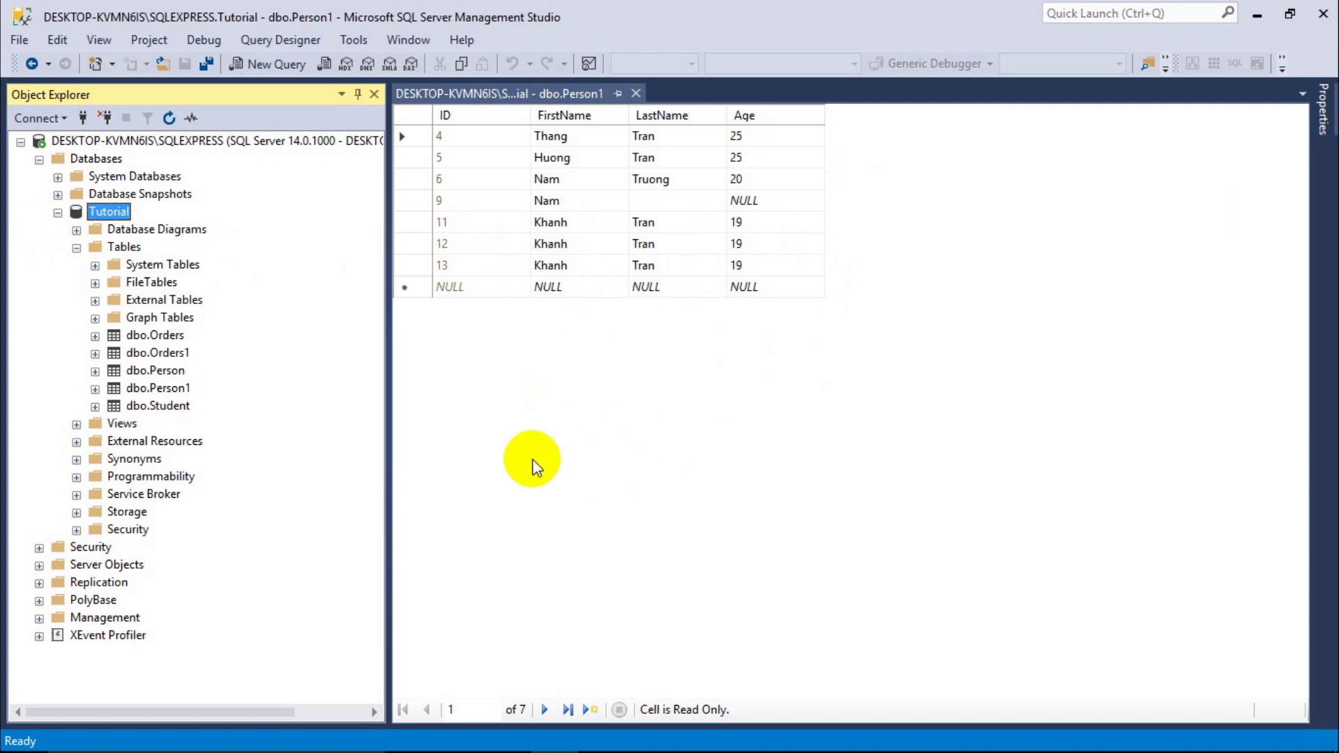
pyautogui.rightClick(109, 212)
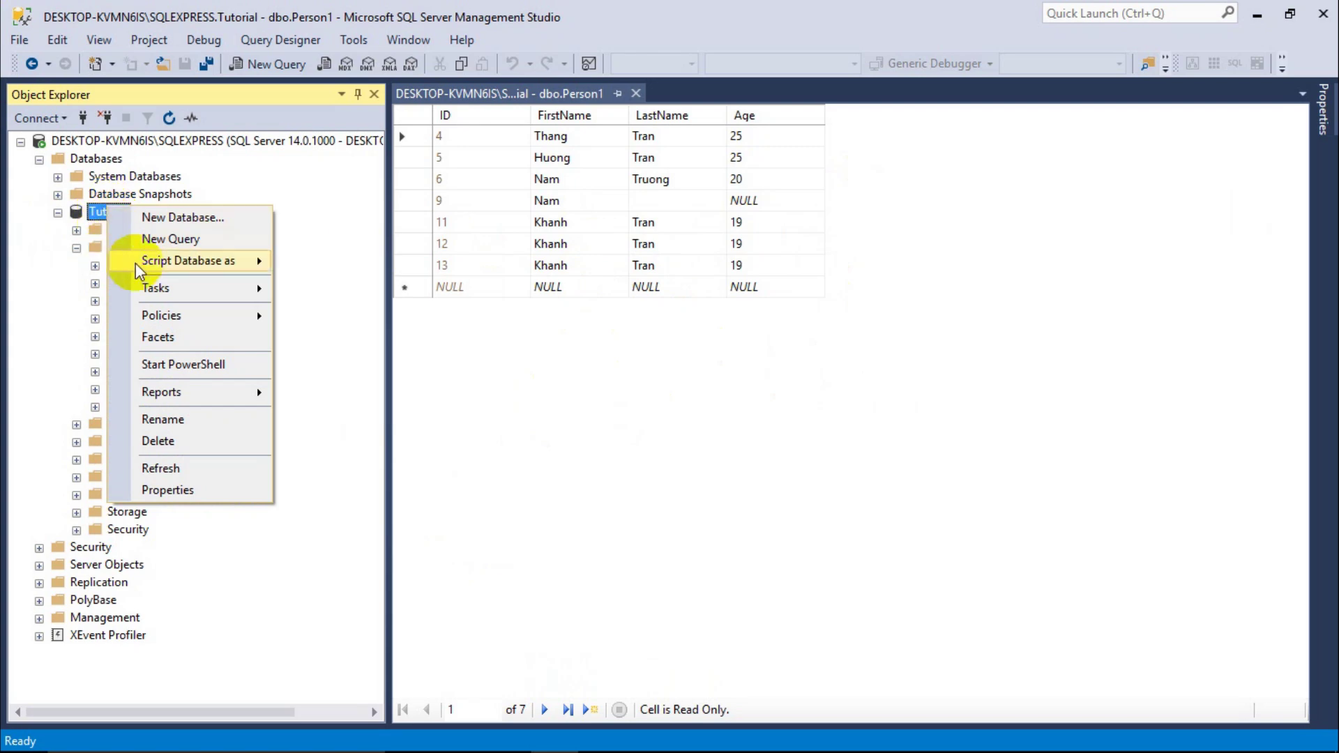
pyautogui.moveTo(169, 284)
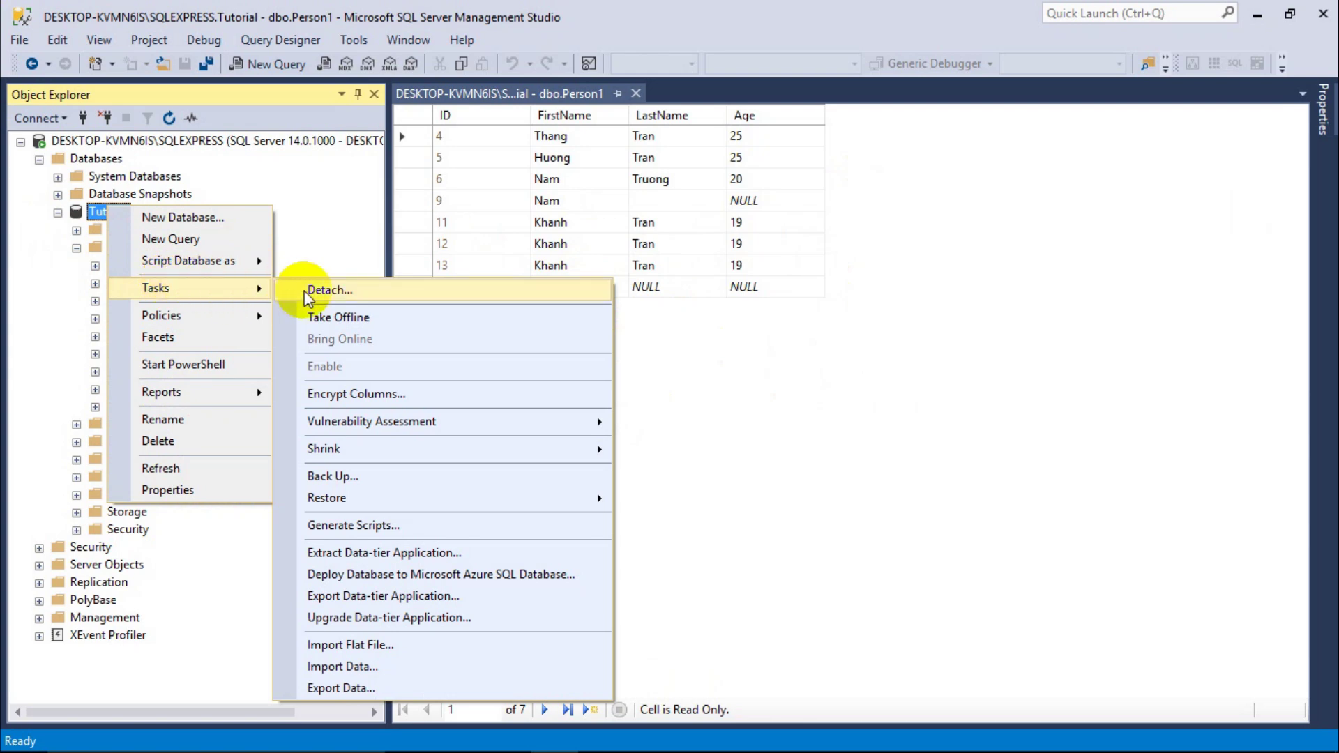
pyautogui.click(370, 596)
pyautogui.click(913, 714)
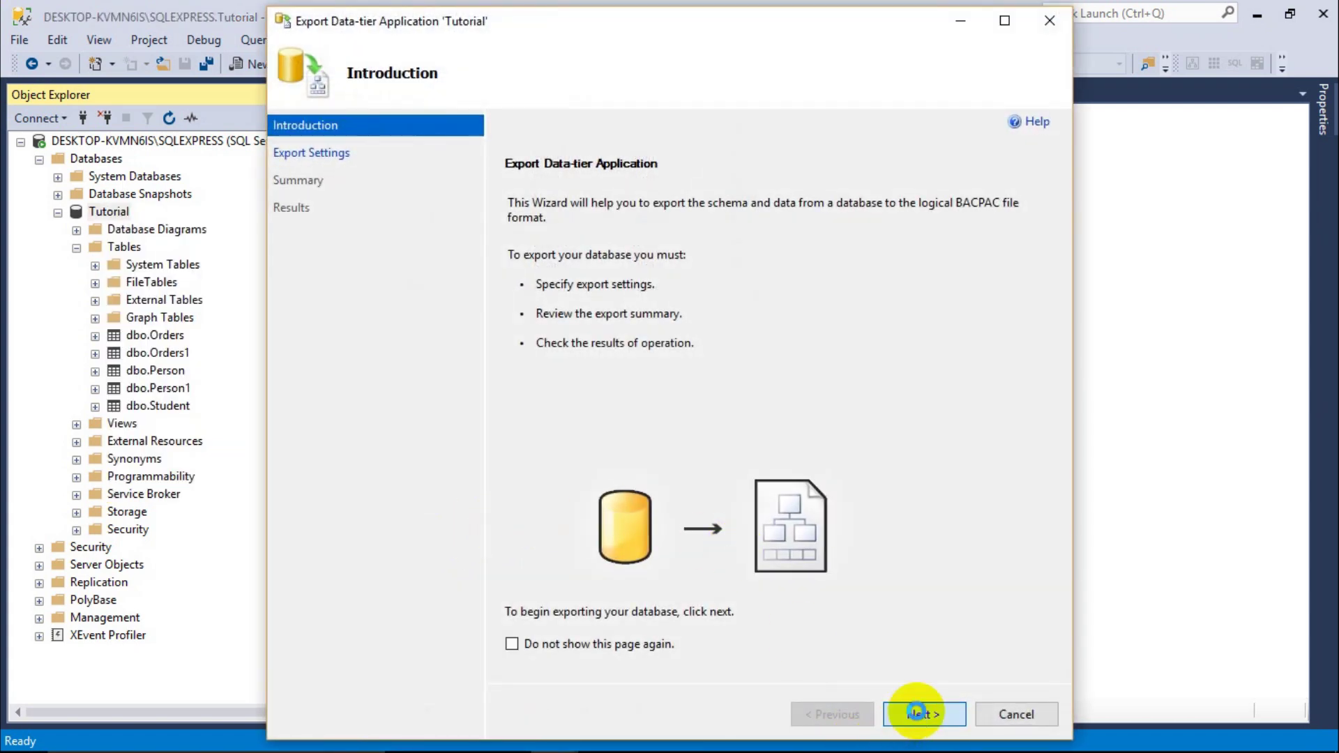
# Step: Set the export to save to the local disk as a bacpac file named Tutorial on the Desktop
pyautogui.click(975, 304)
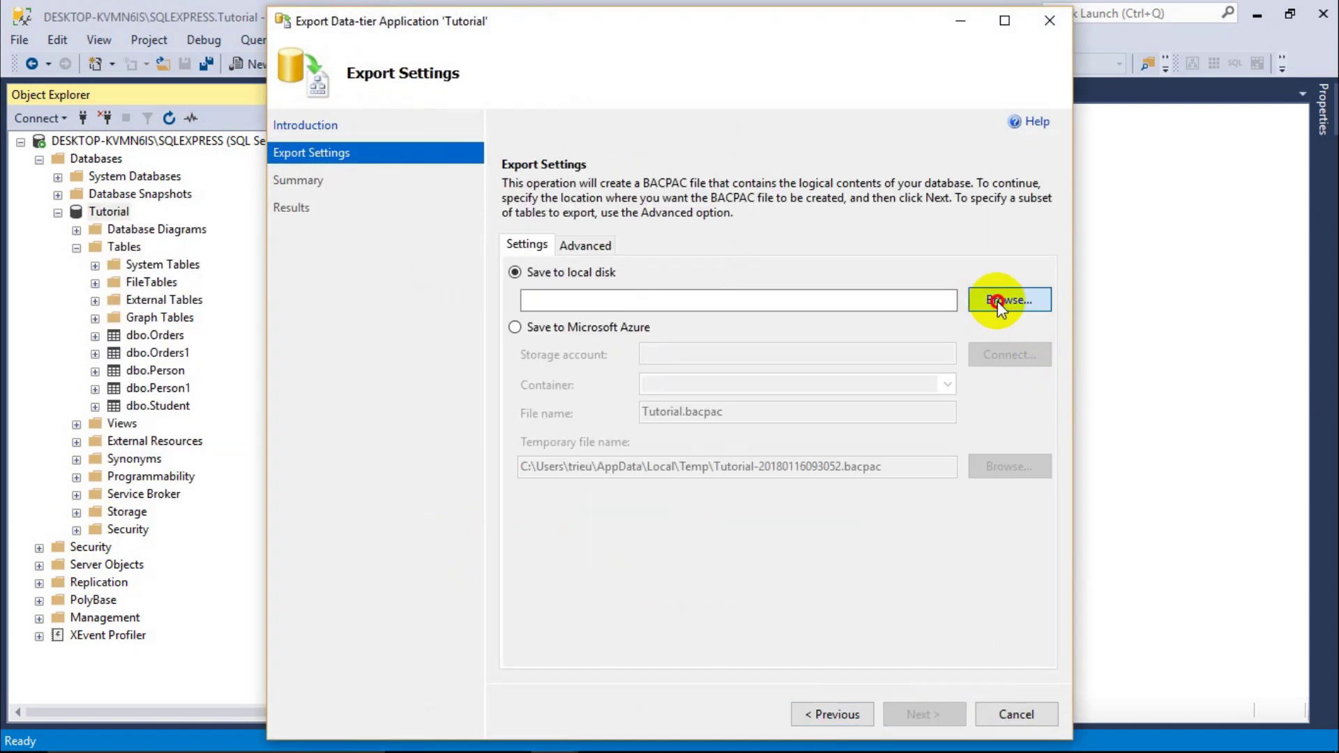
pyautogui.click(337, 181)
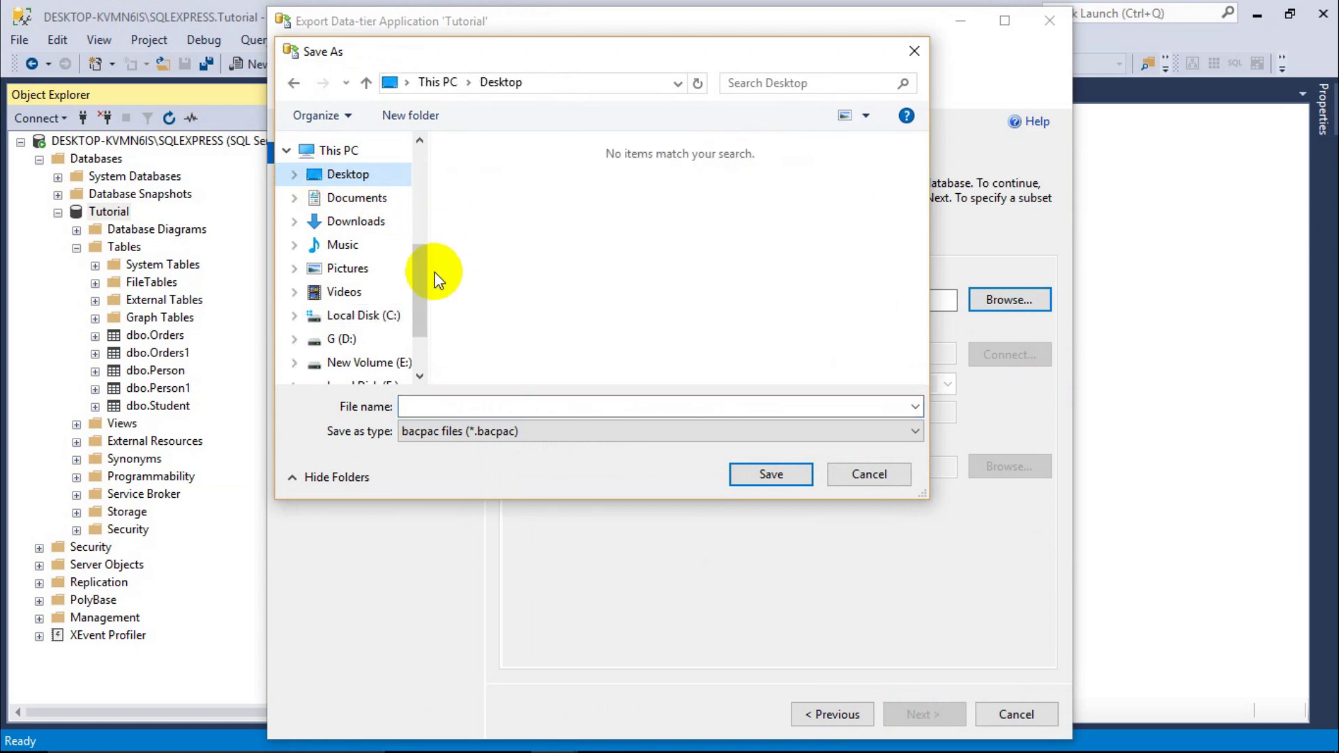
pyautogui.scroll(5, 420, 272)
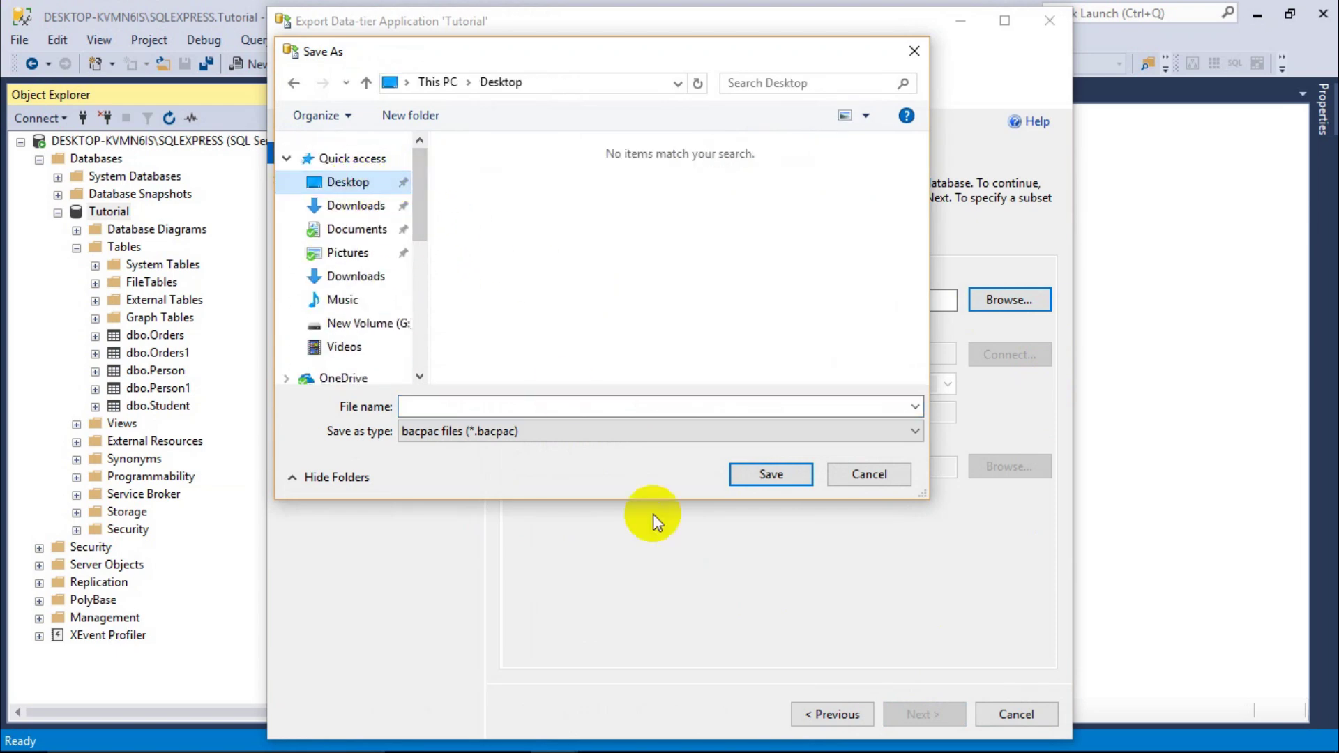
pyautogui.click(762, 406)
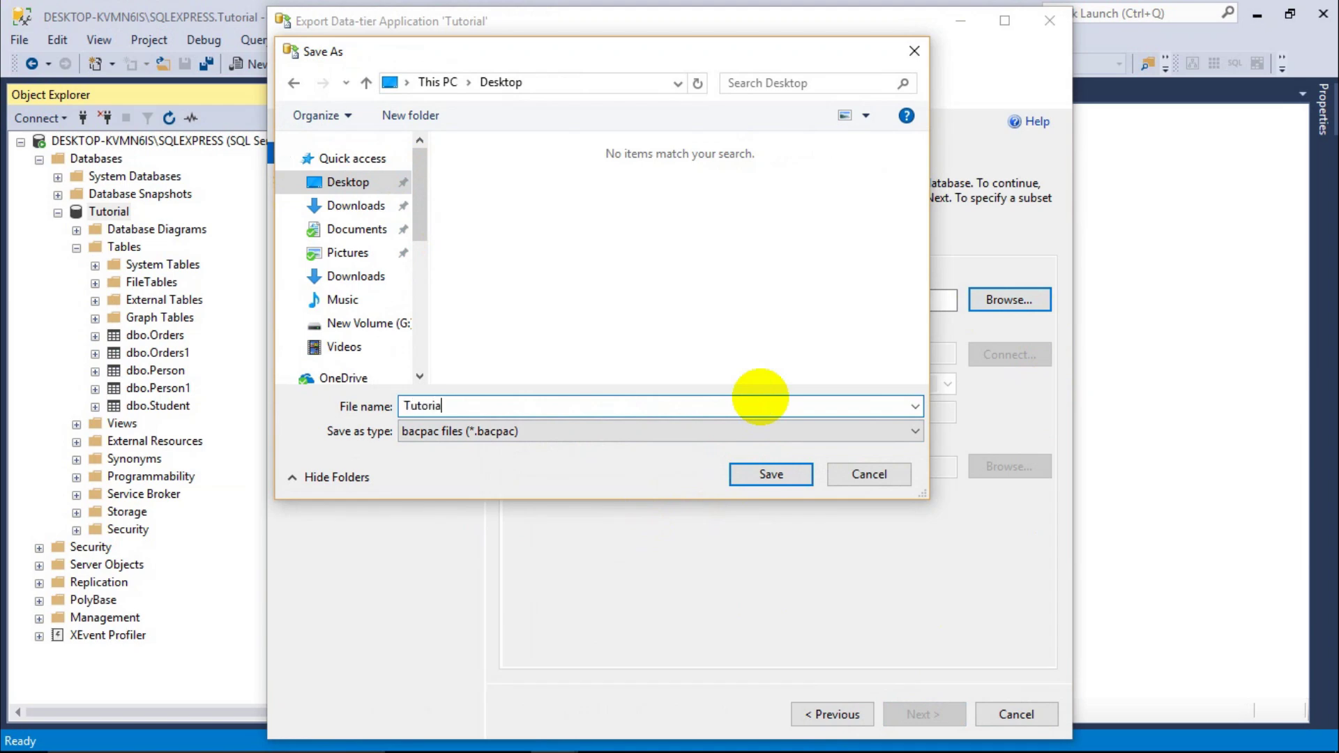
pyautogui.click(777, 473)
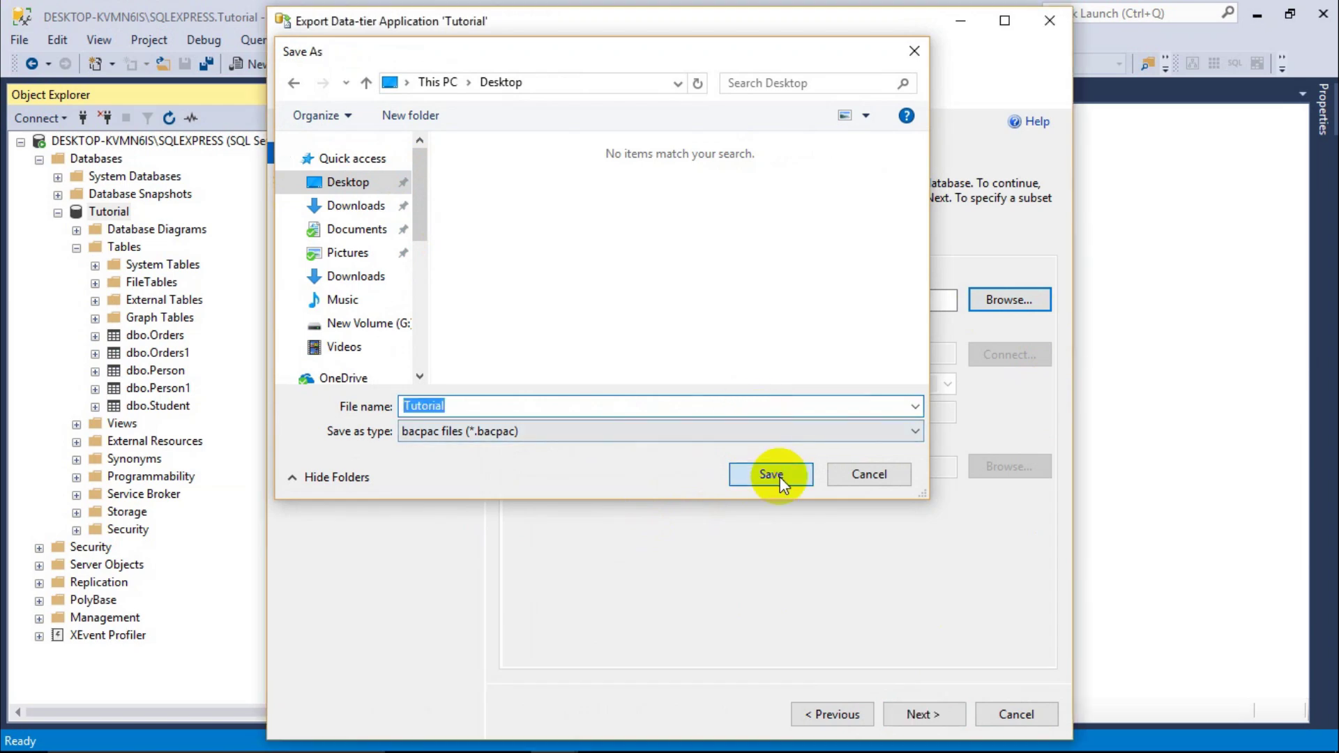
# Step: Accept the export settings, run the export of the Tutorial database and close the wizard
pyautogui.click(907, 714)
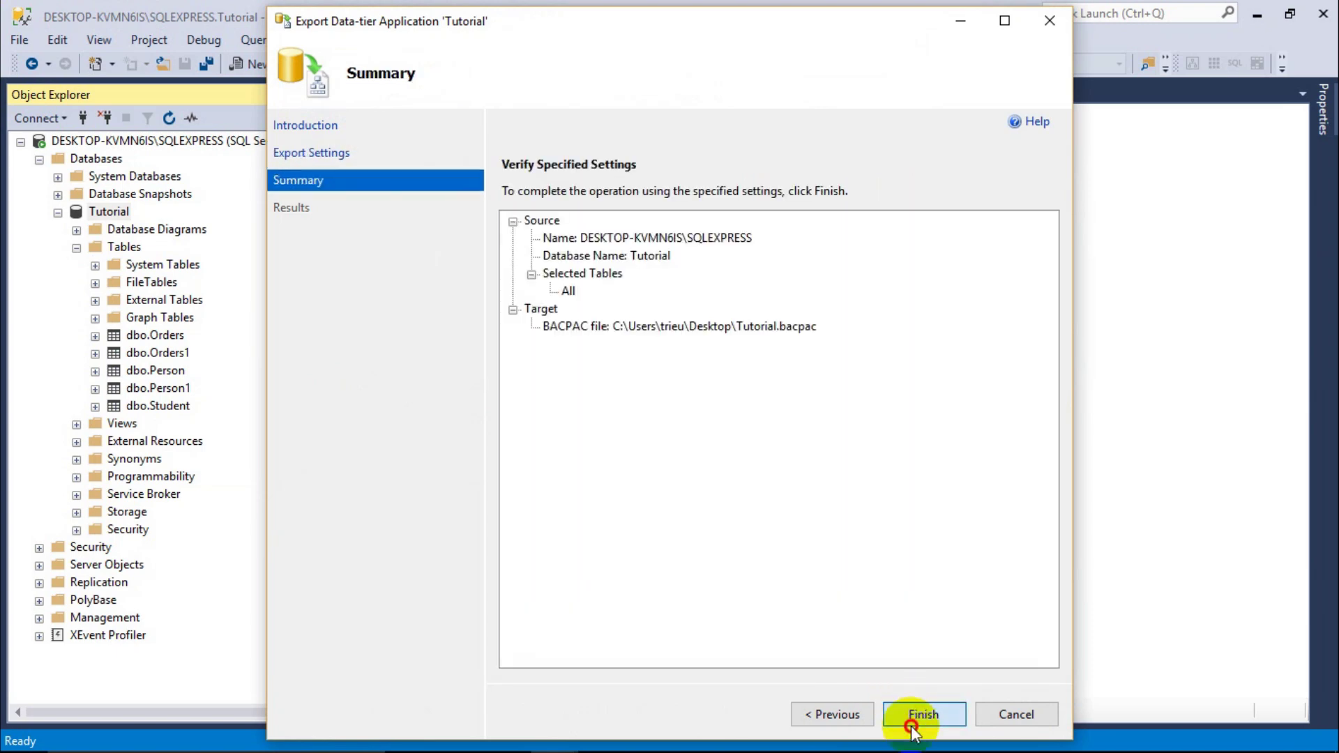
pyautogui.click(911, 717)
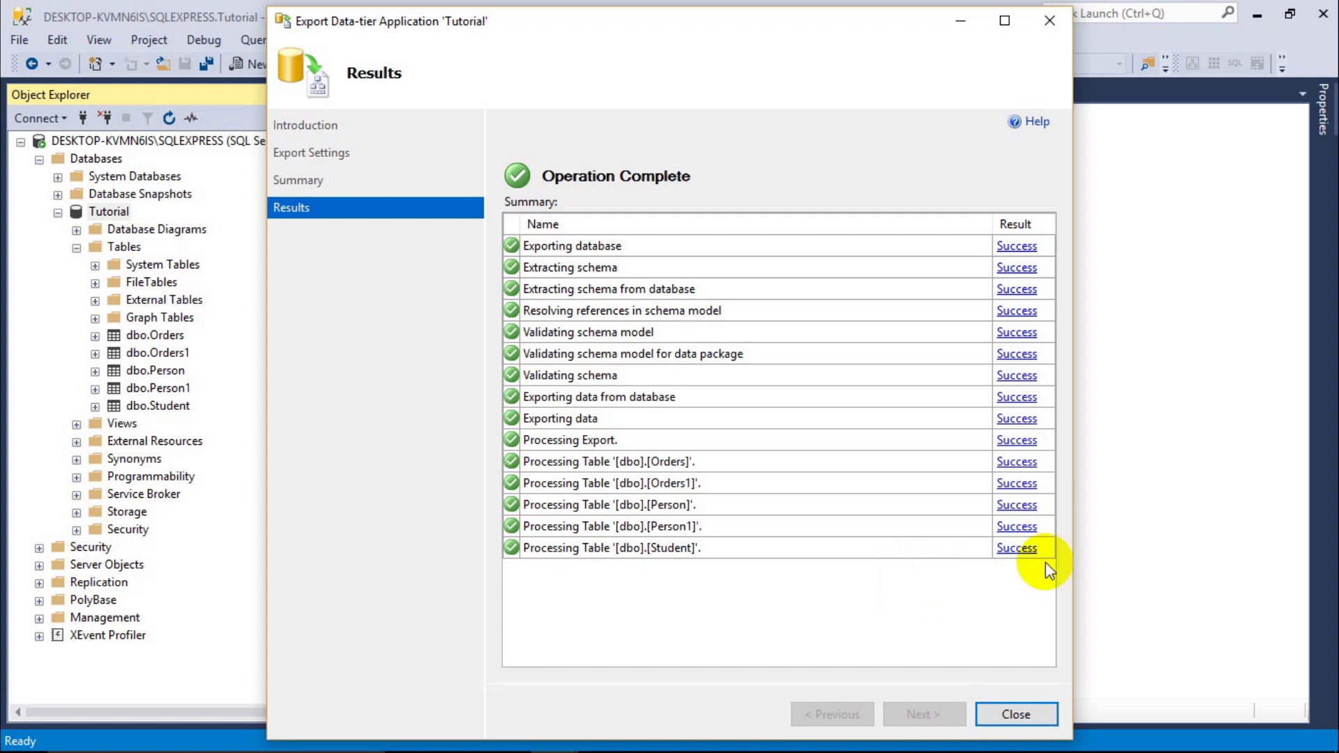
pyautogui.click(1050, 723)
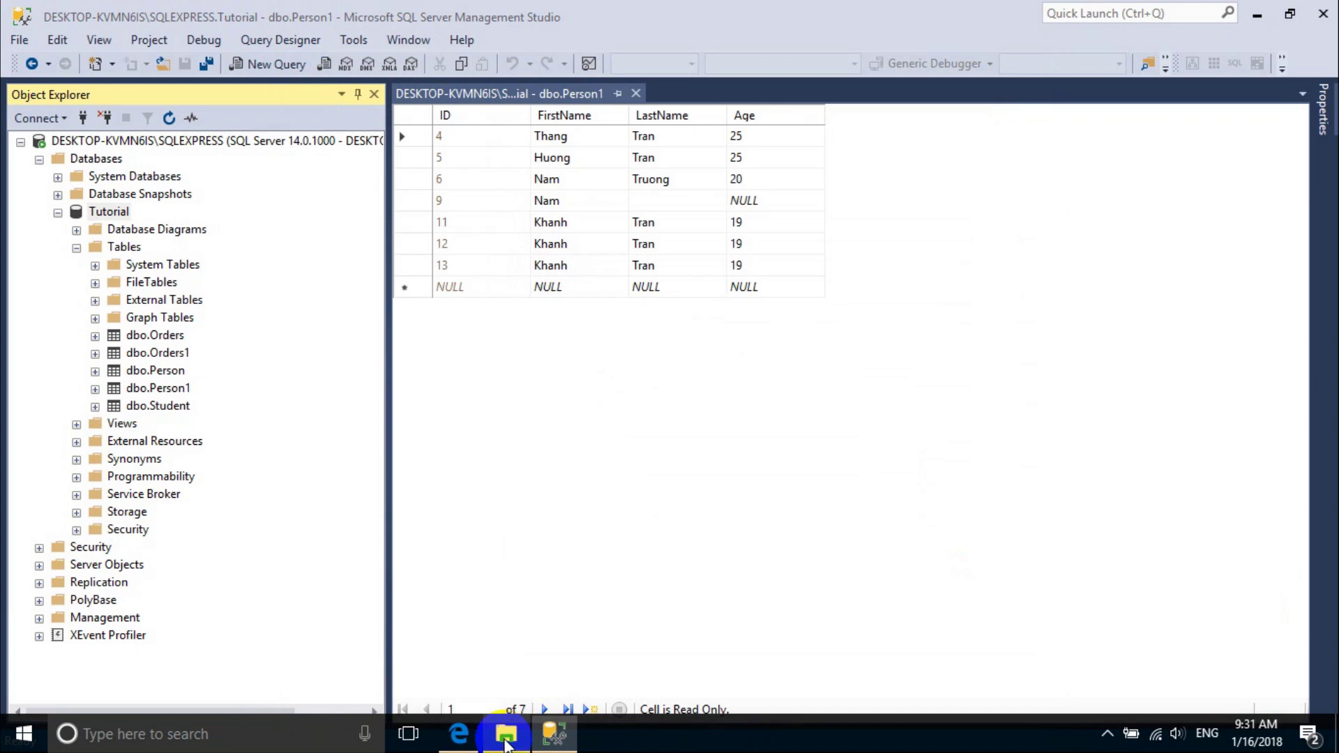
# Step: Switch to File Explorer and check the Desktop folder for the exported Tutorial.bacpac file, closing the window when done
pyautogui.click(506, 741)
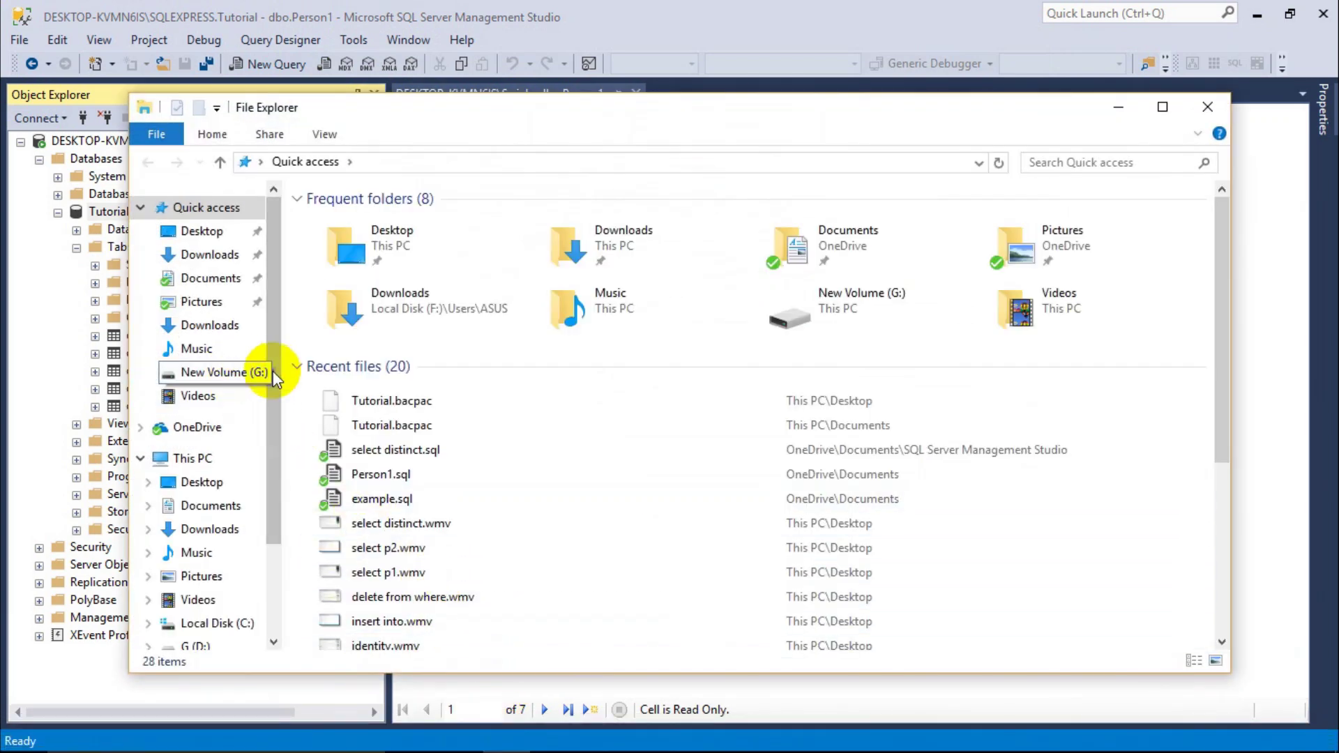
pyautogui.click(209, 231)
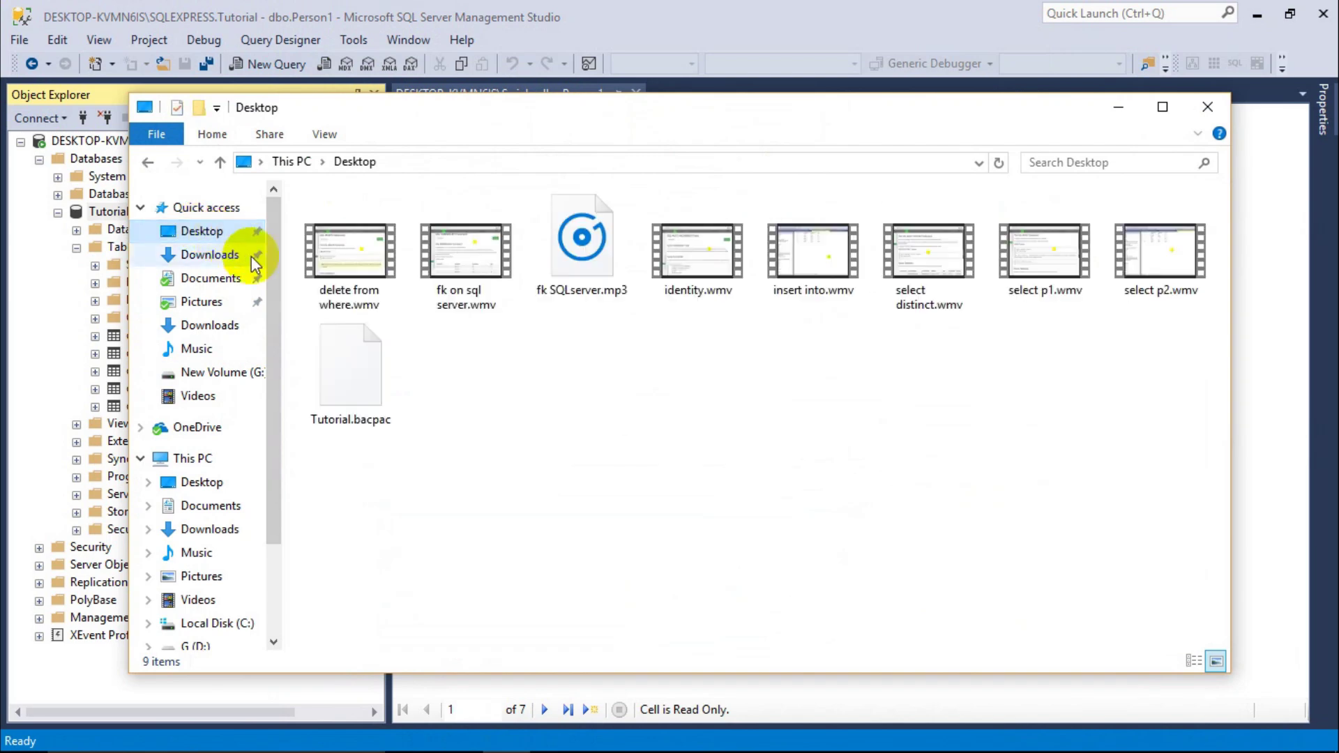
pyautogui.click(331, 391)
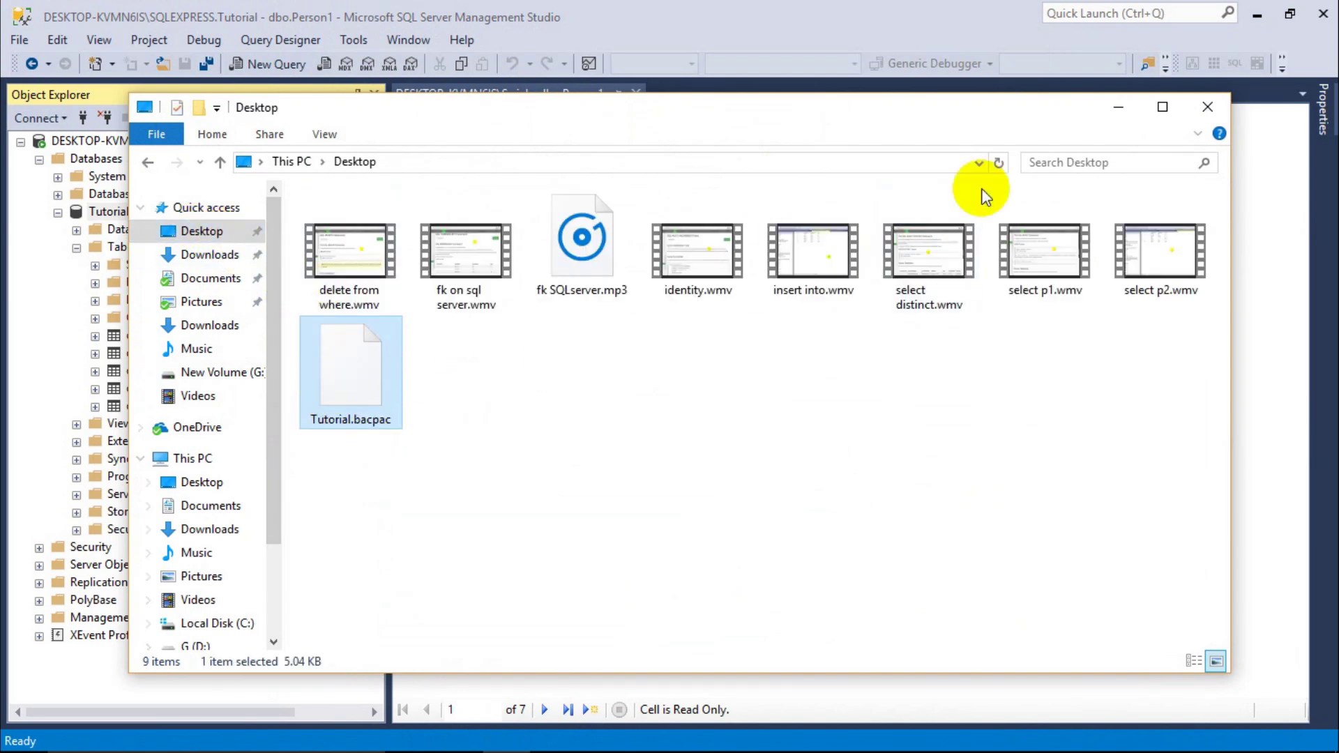
pyautogui.click(1198, 110)
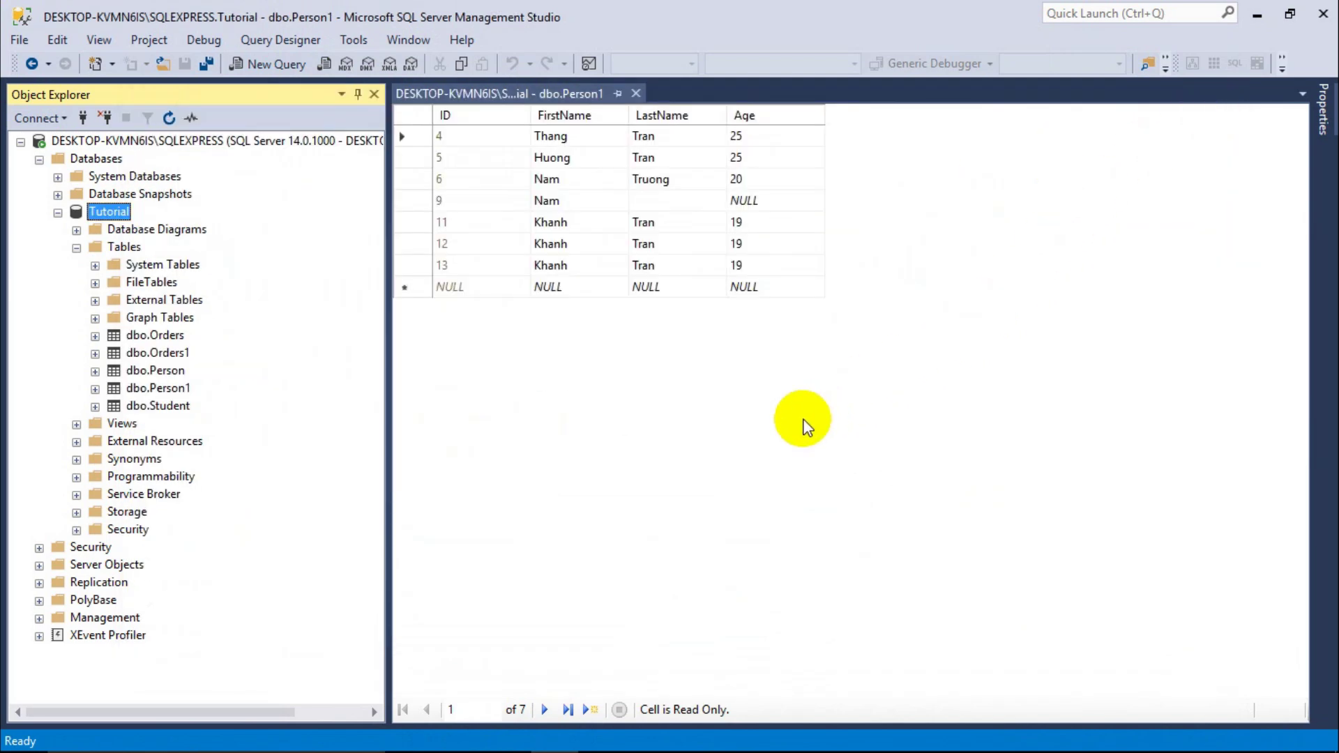
pyautogui.moveTo(454, 744)
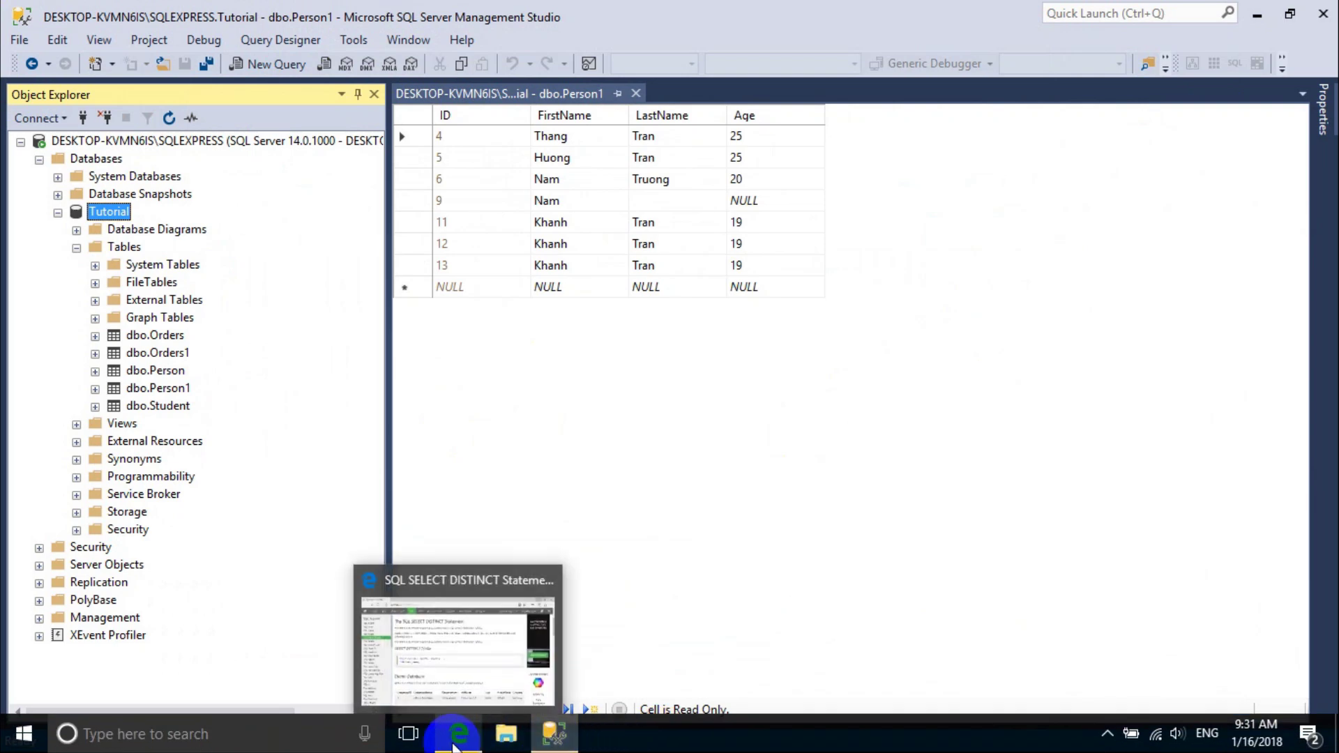
pyautogui.click(417, 424)
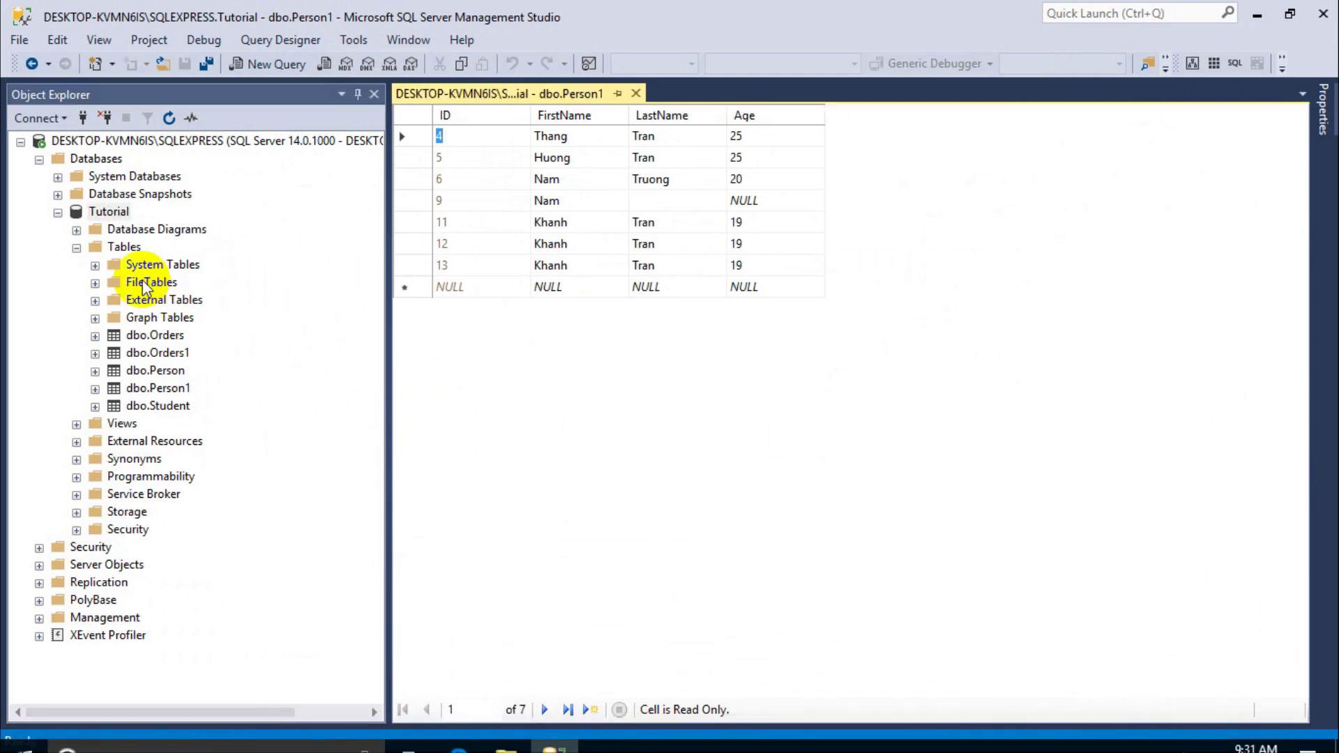
# Step: Start importing a data-tier application into the server's Databases folder and proceed past the introduction
pyautogui.click(95, 159)
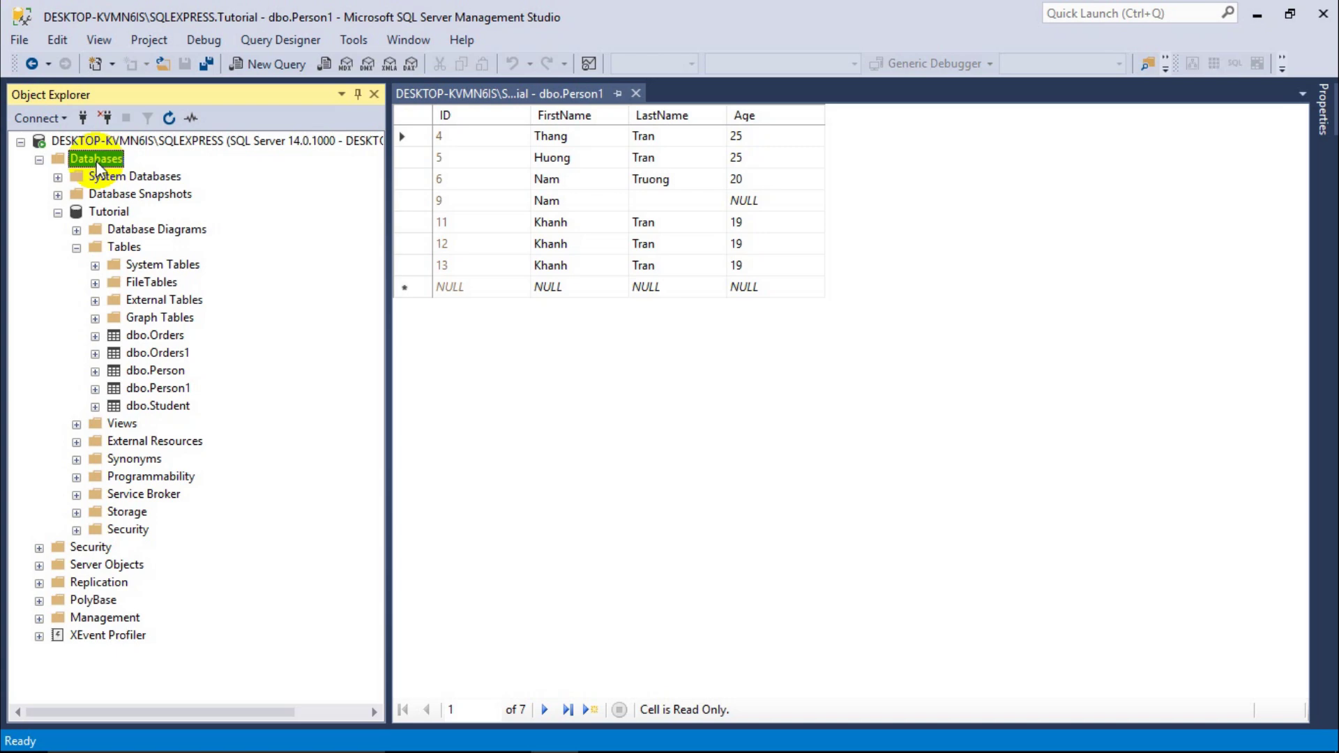
pyautogui.rightClick(97, 162)
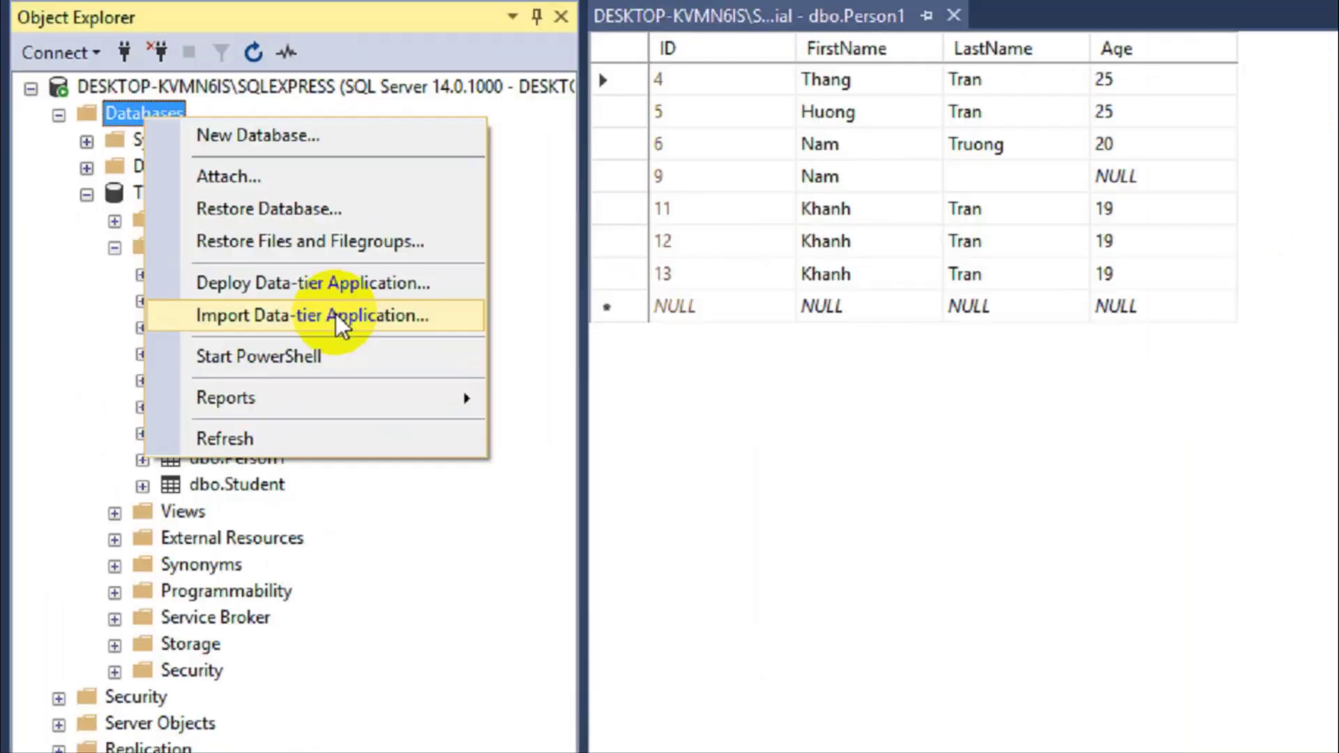
pyautogui.click(224, 293)
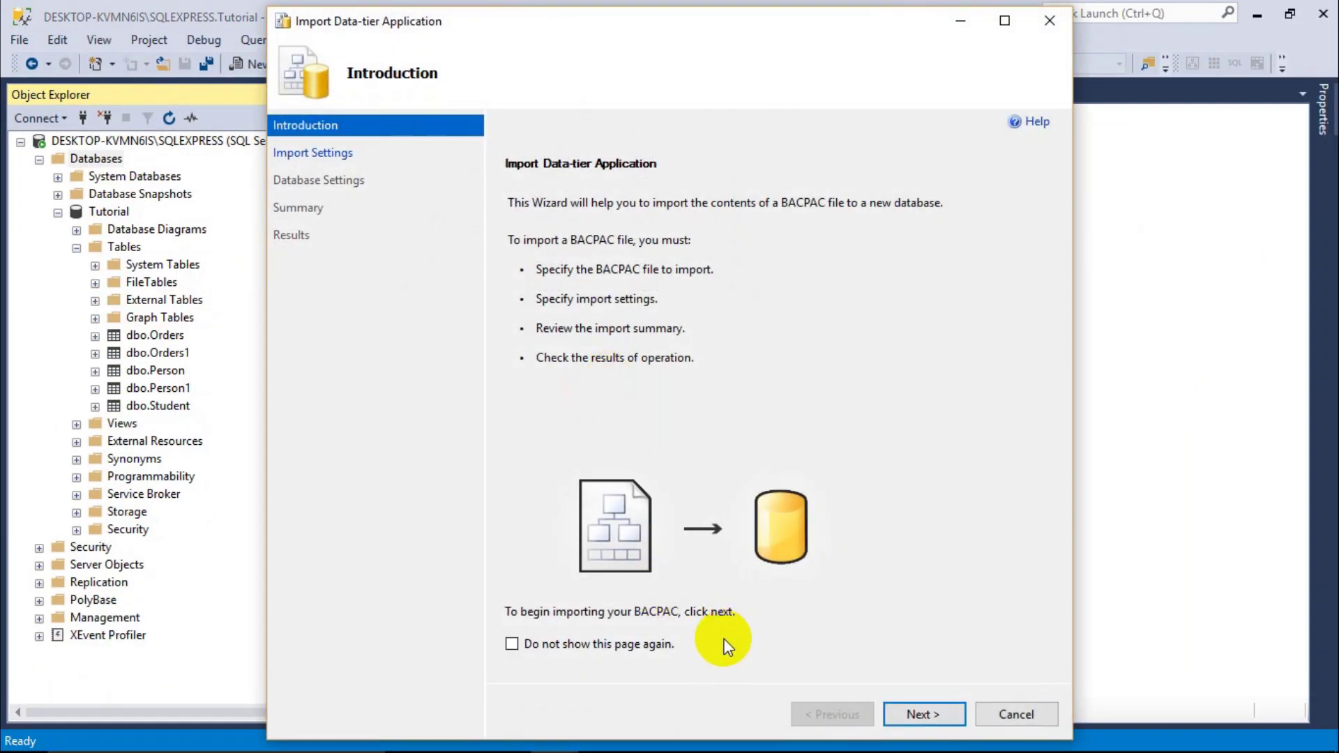
pyautogui.click(916, 714)
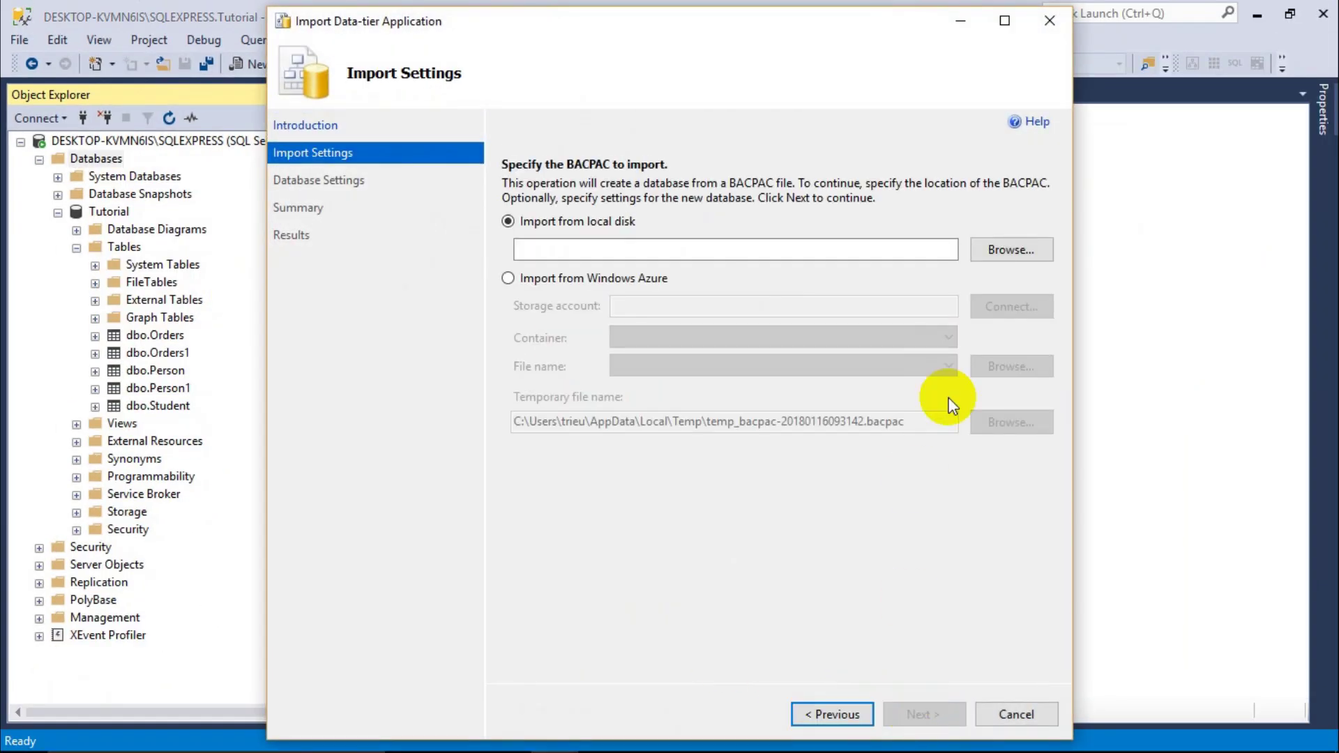
# Step: Choose Tutorial.bacpac from the Desktop as the local file to import and continue to the database settings
pyautogui.click(1021, 252)
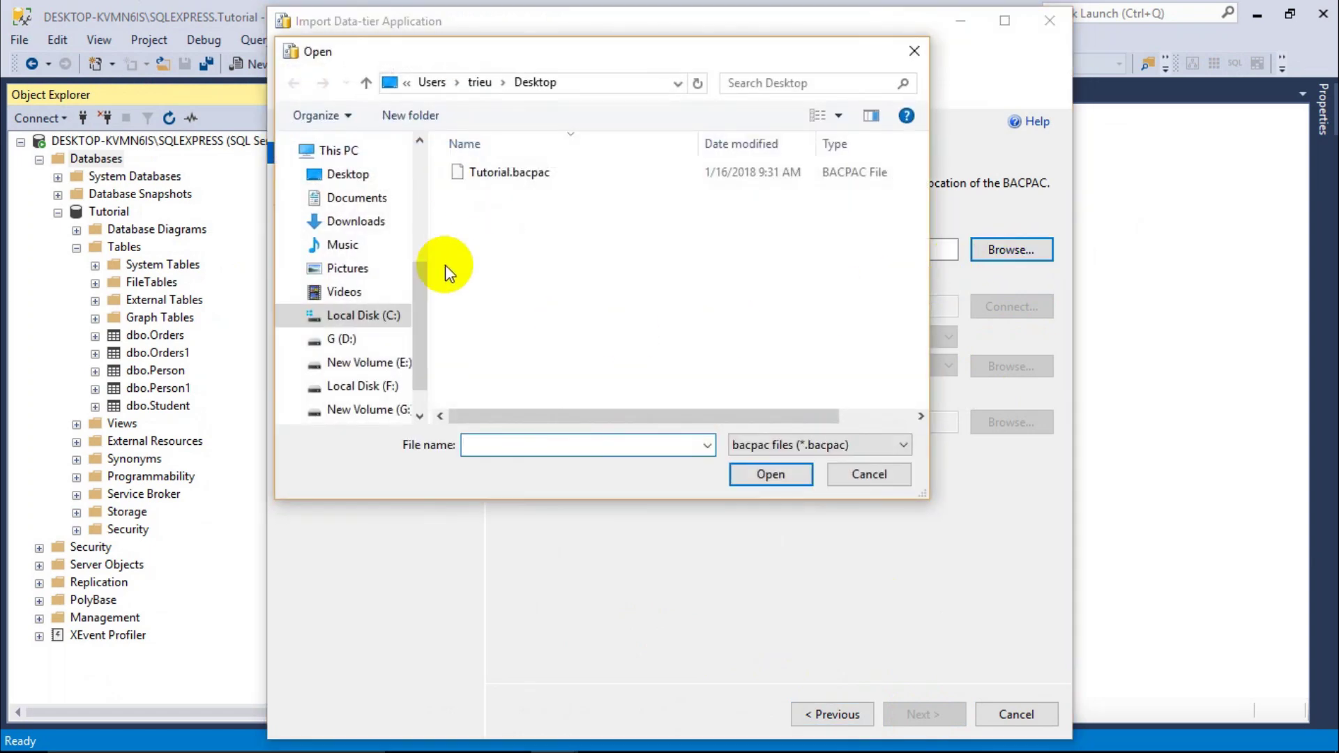
pyautogui.click(517, 187)
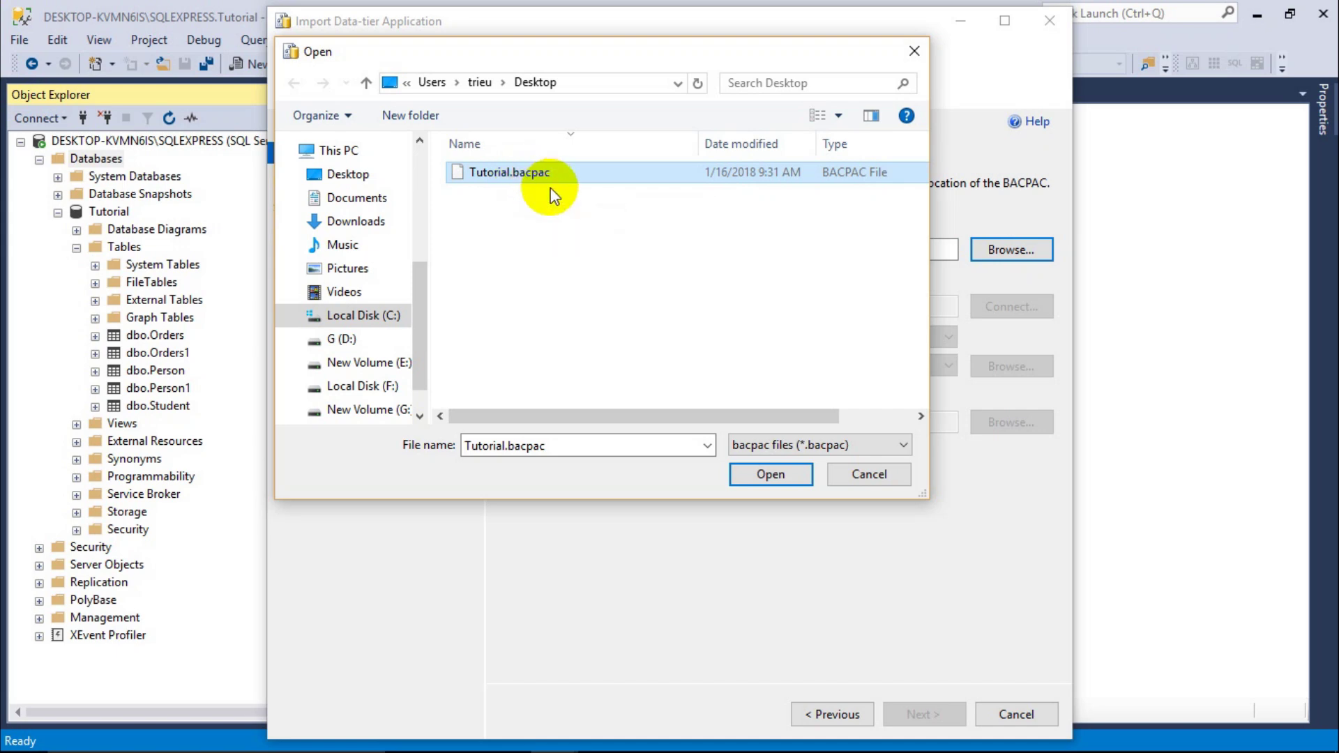
pyautogui.click(790, 471)
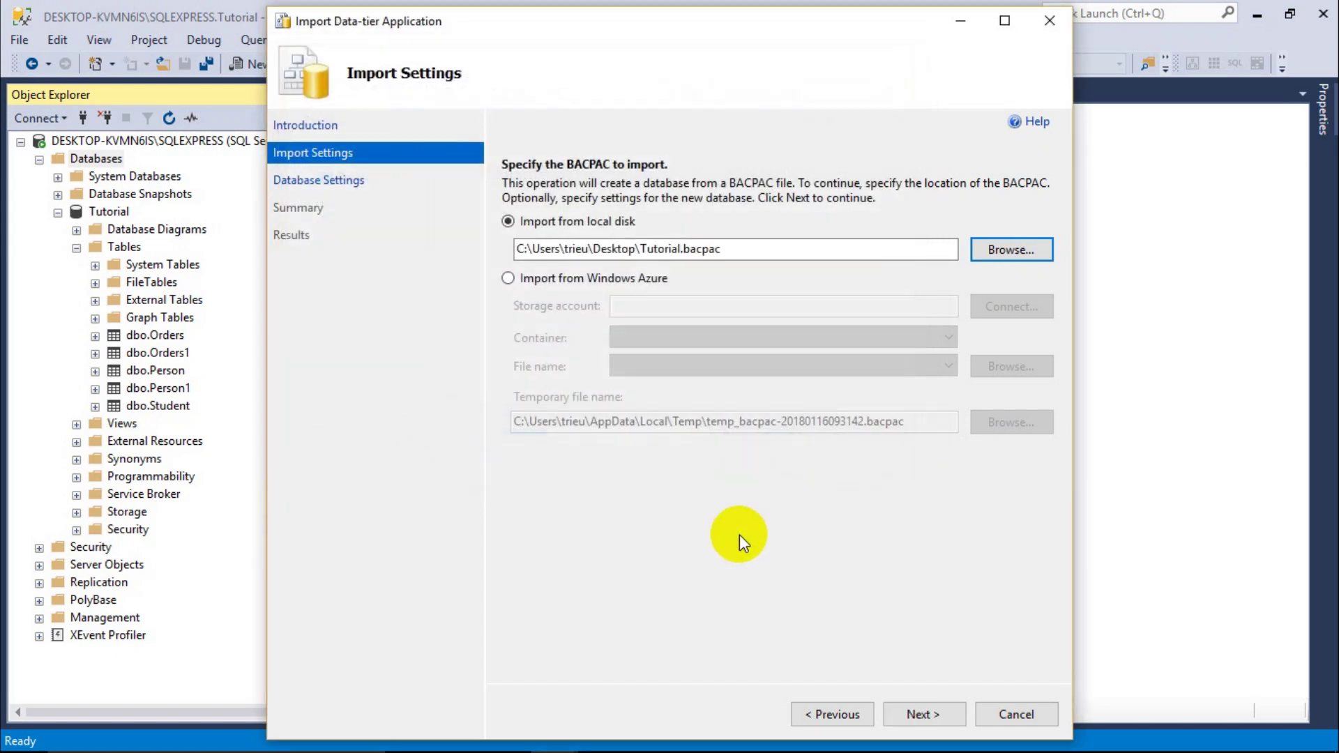
pyautogui.click(935, 723)
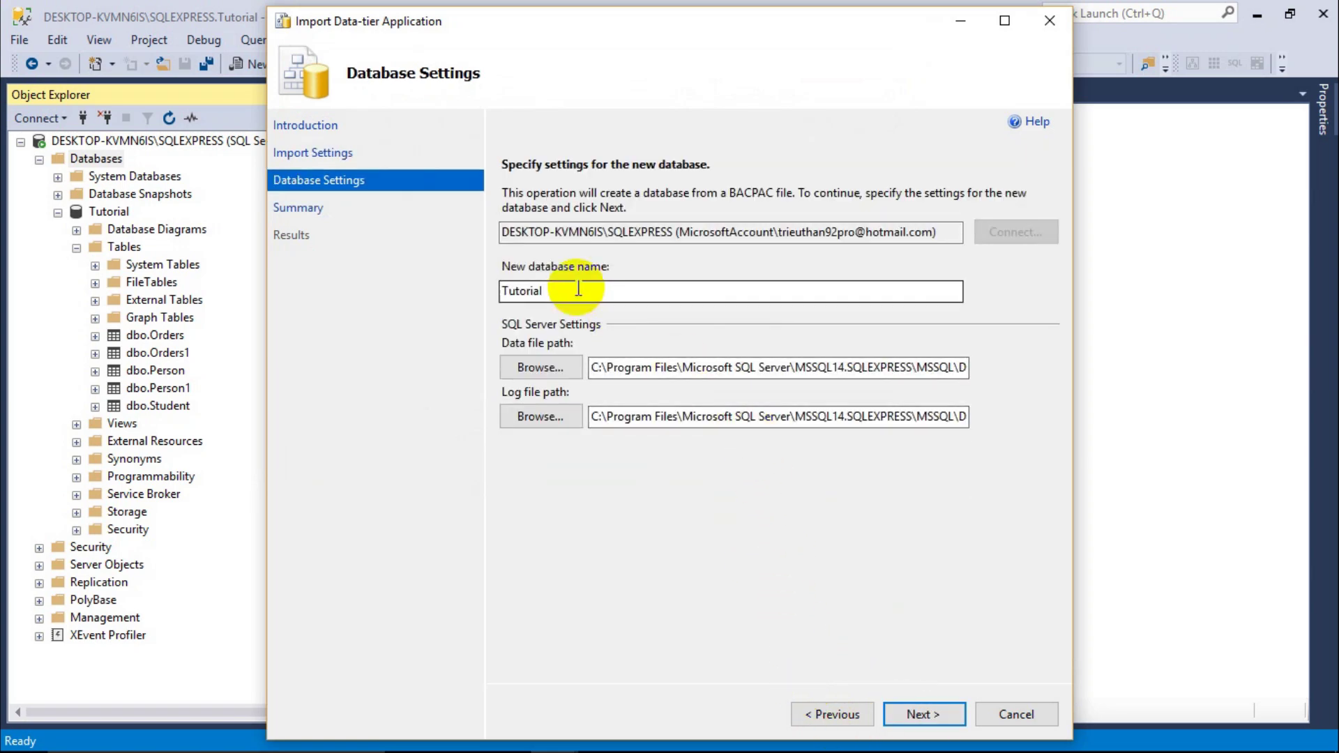
# Step: Try to continue the import with Tutorial as the new database name
pyautogui.click(578, 288)
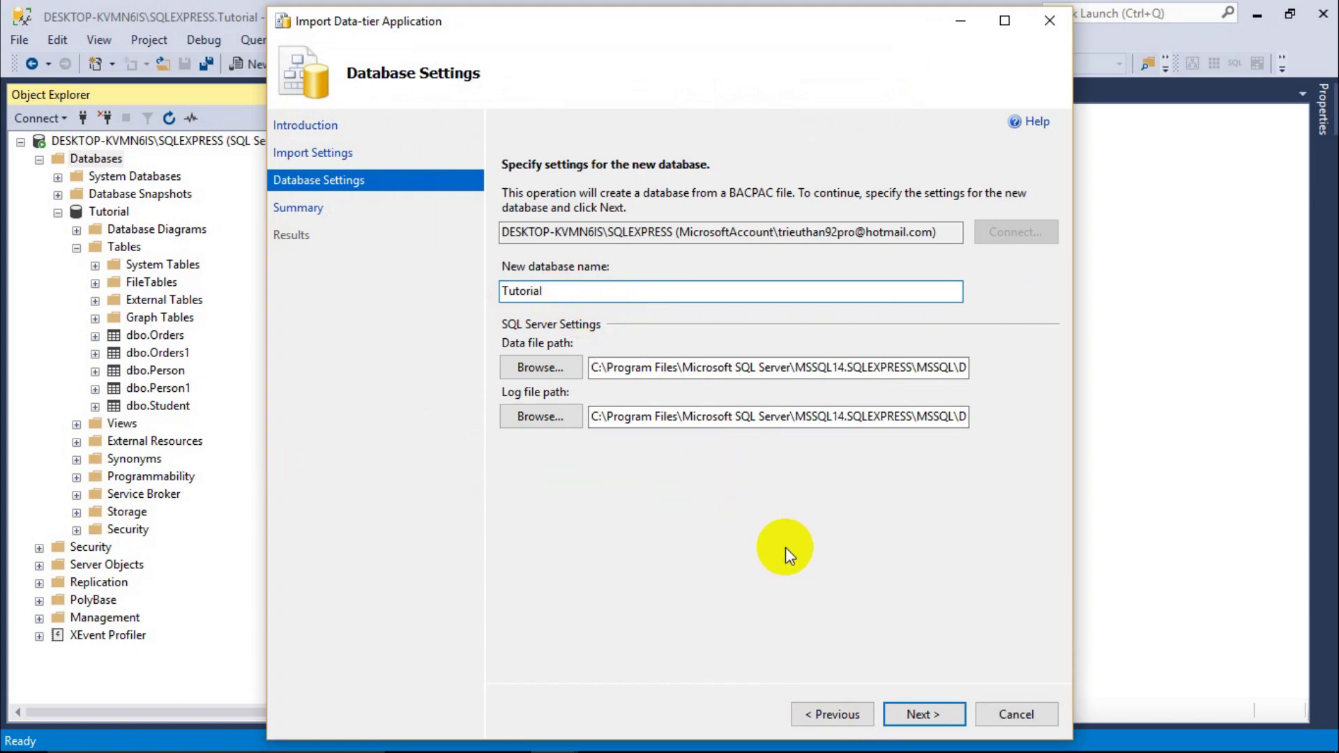
pyautogui.click(918, 715)
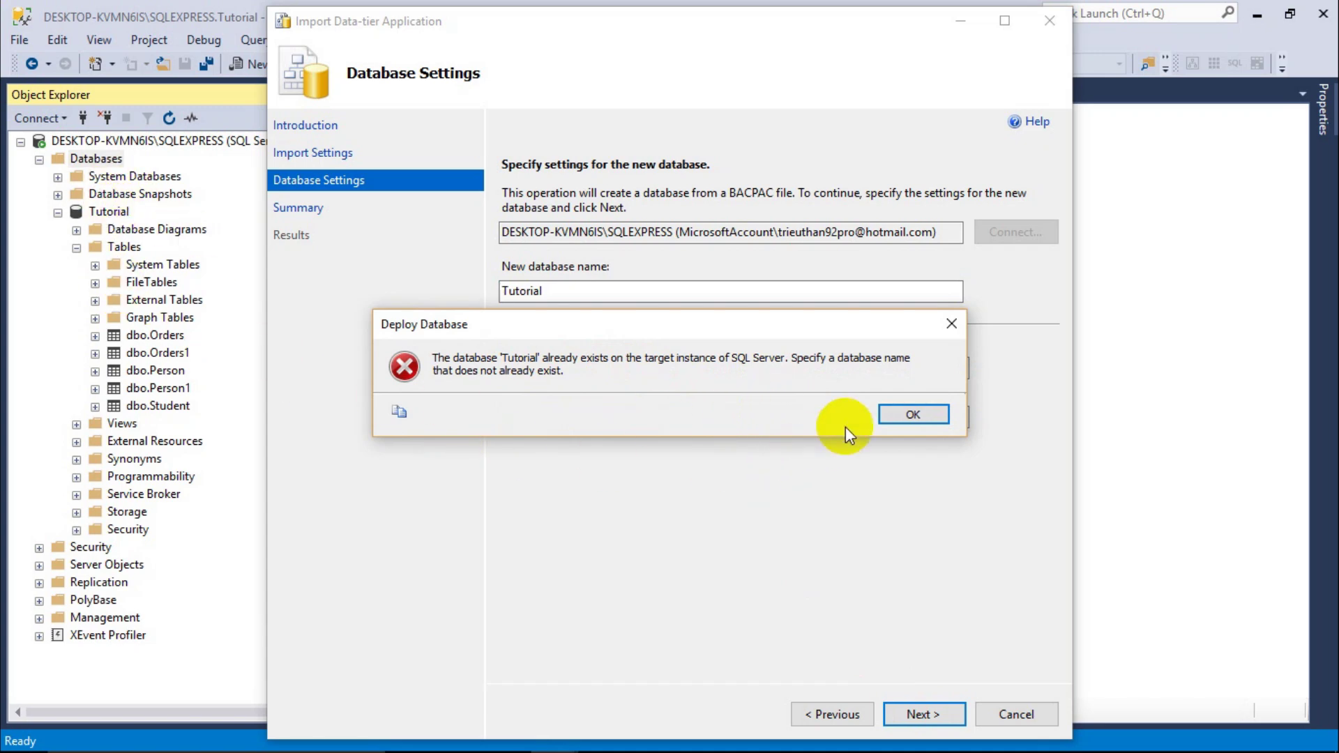
pyautogui.click(899, 418)
# Step: Set the new database name to Tutorial2, run the import and close the wizard
pyautogui.click(586, 298)
pyautogui.click(587, 296)
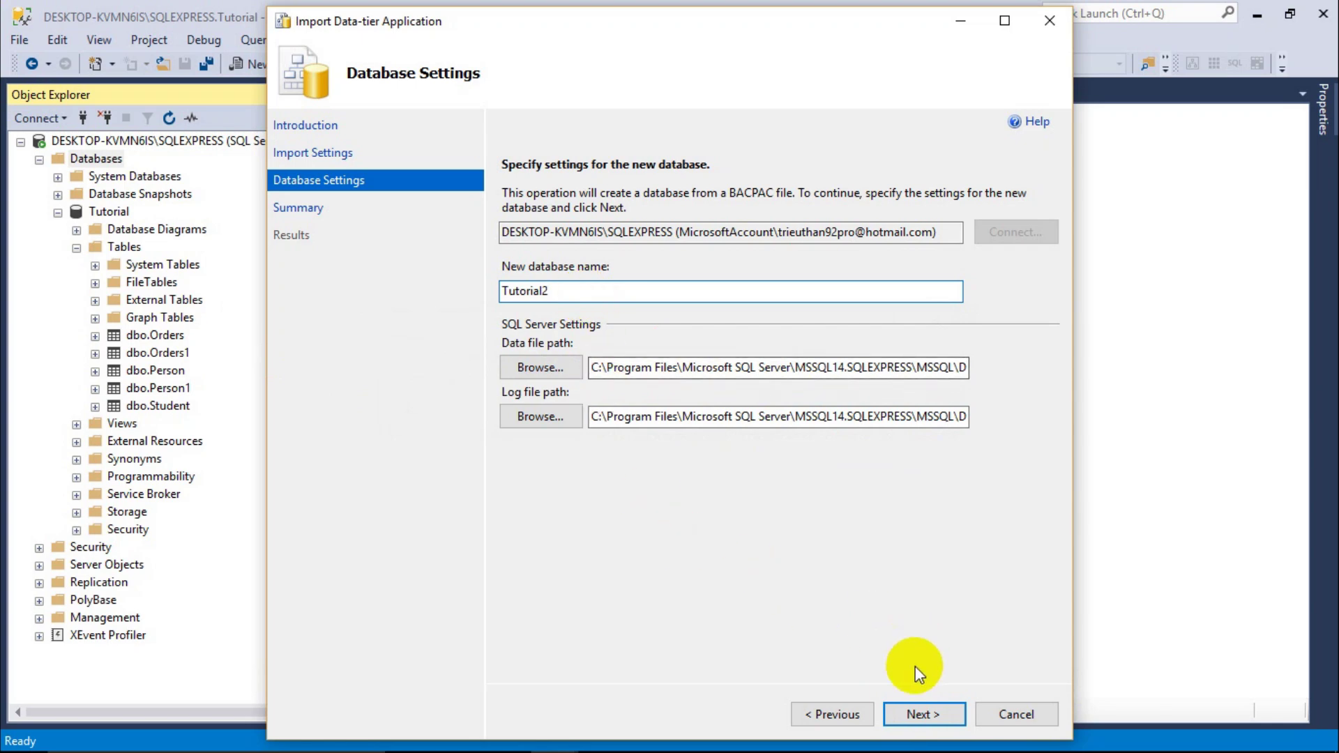
pyautogui.click(920, 713)
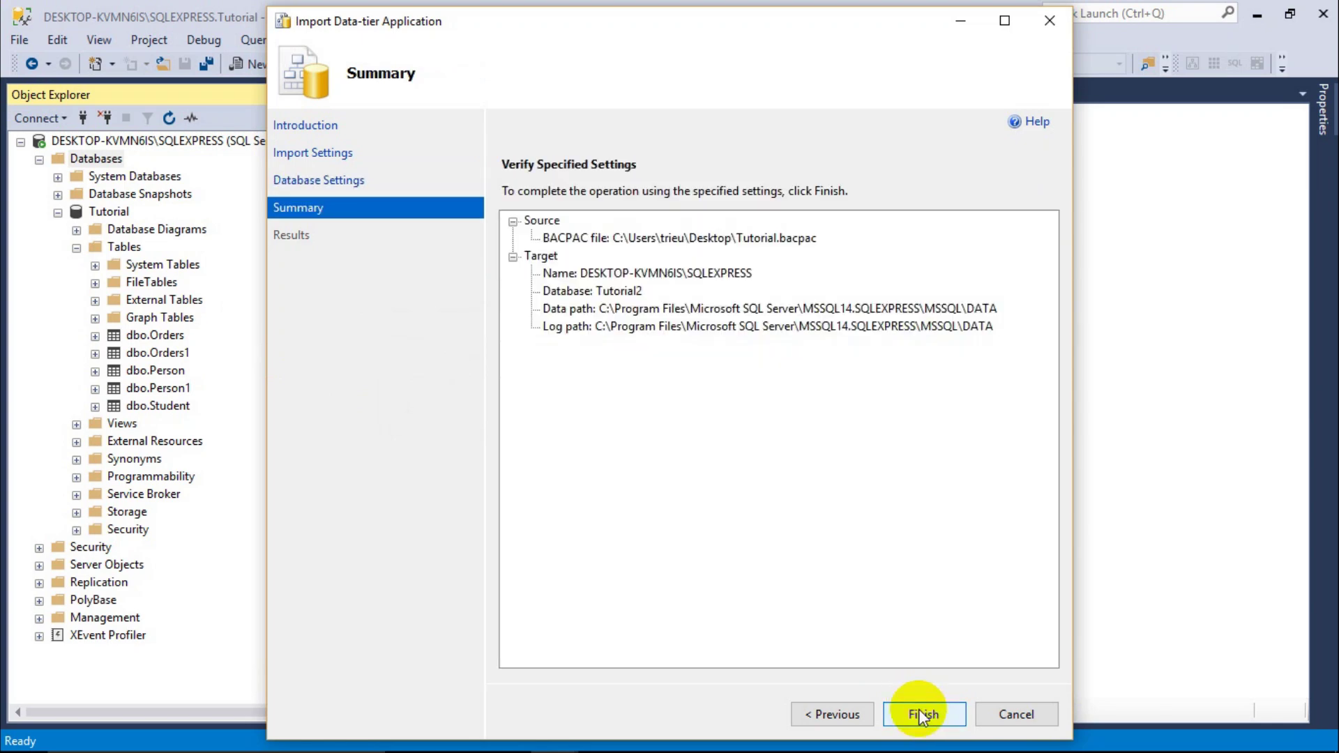
pyautogui.click(922, 715)
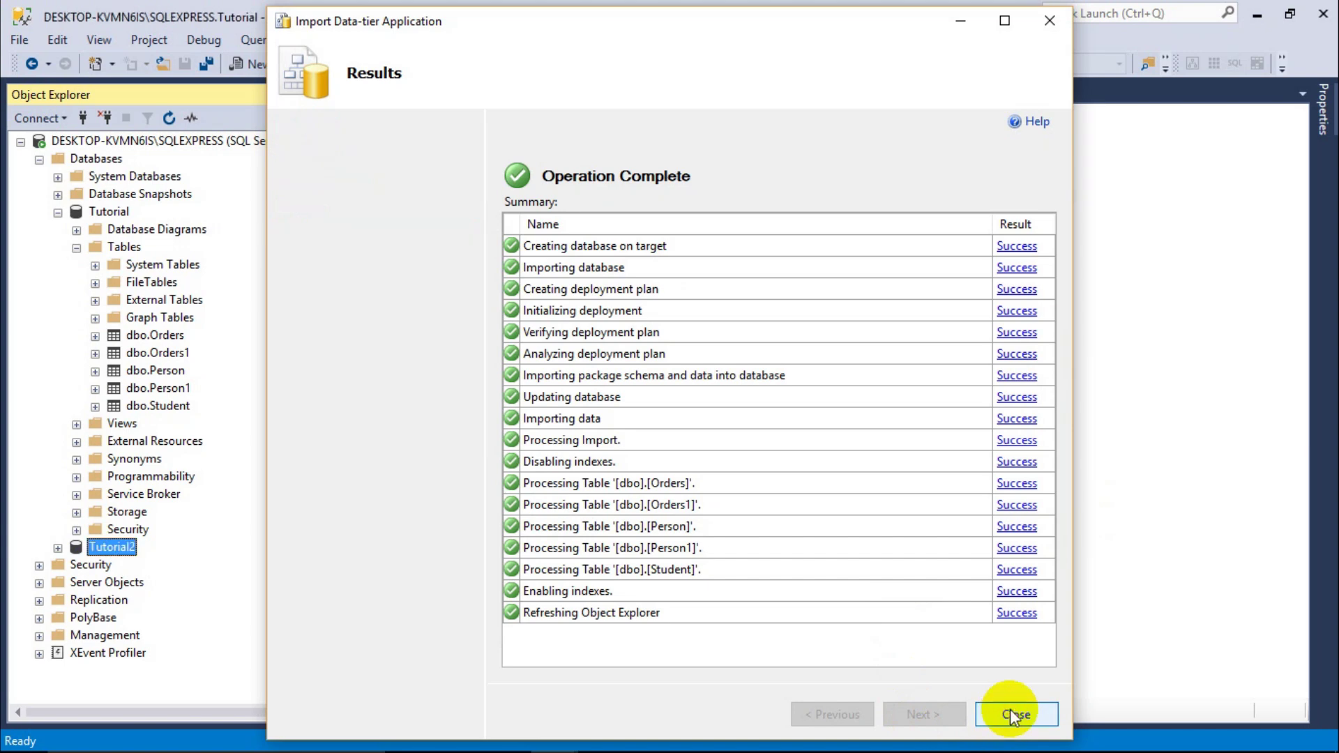
pyautogui.click(1010, 709)
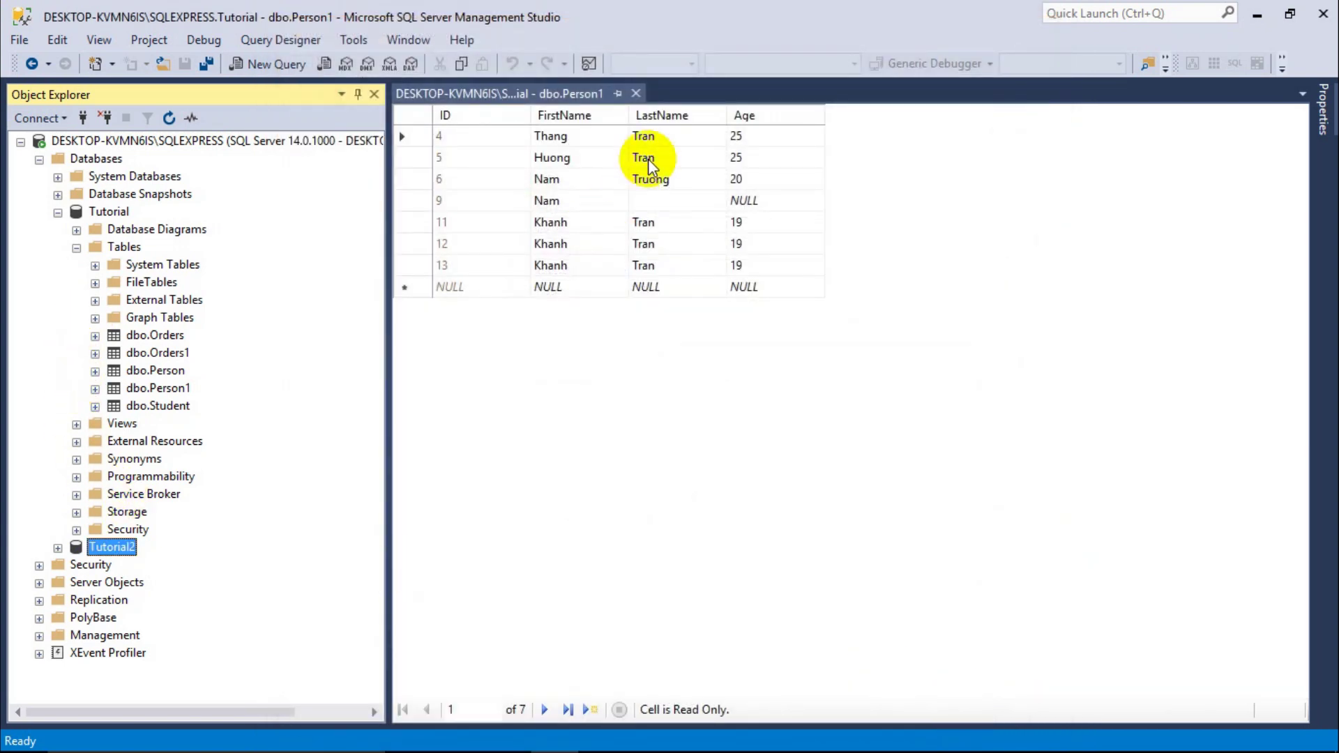
# Step: Close the open dbo.Person1 data grid and expand the tables of the Tutorial2 database
pyautogui.click(635, 93)
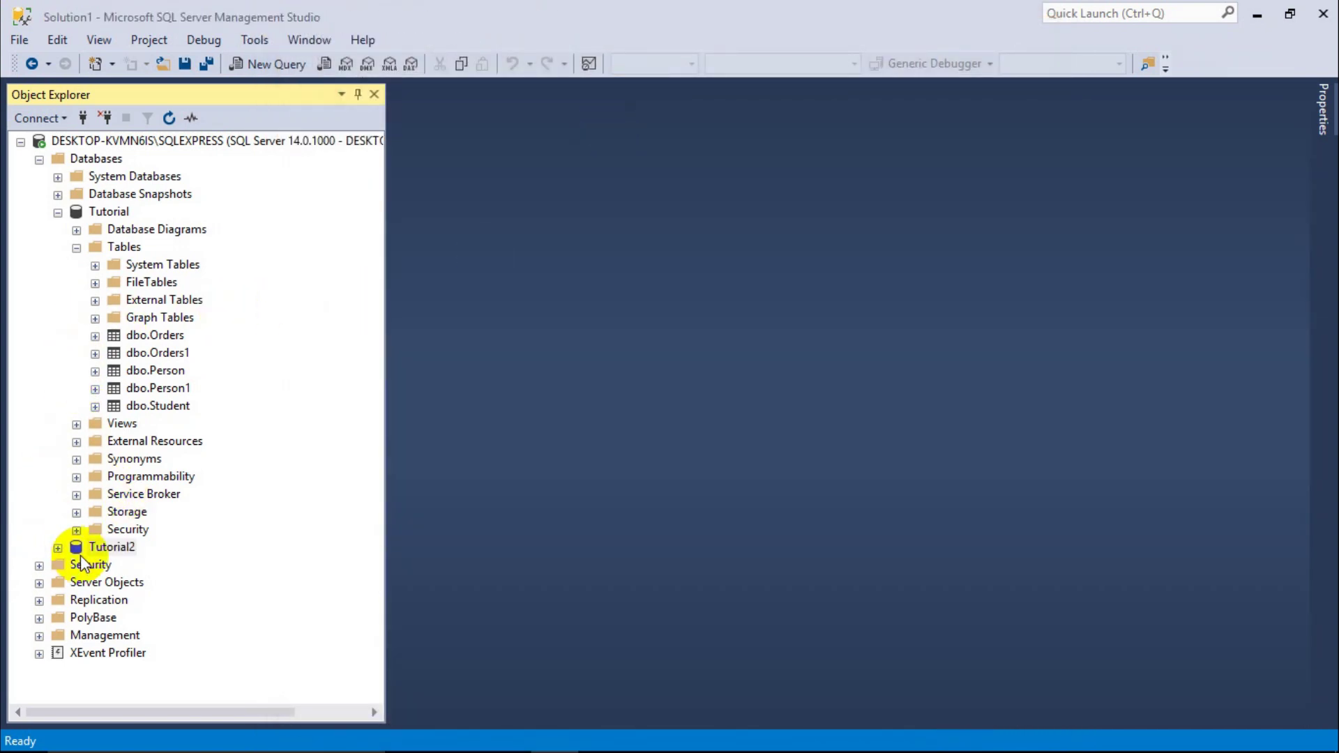
pyautogui.click(58, 547)
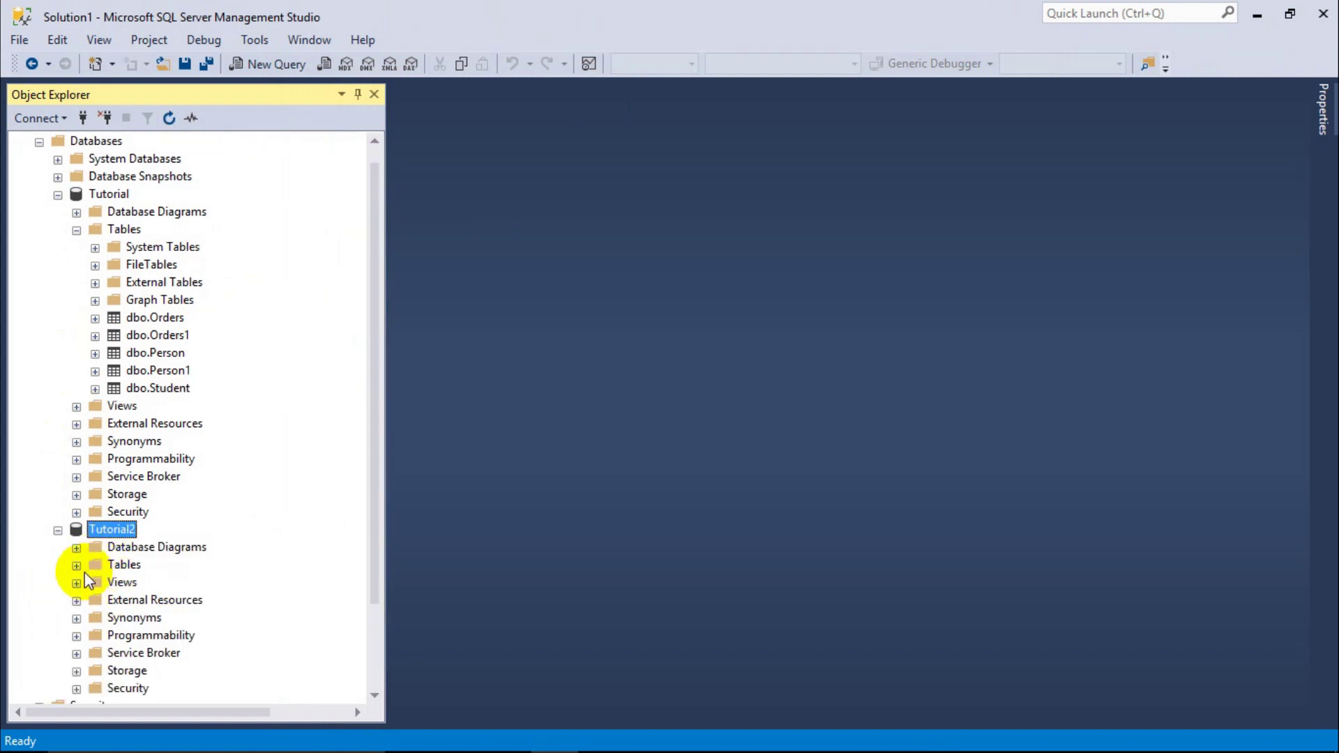
pyautogui.click(77, 566)
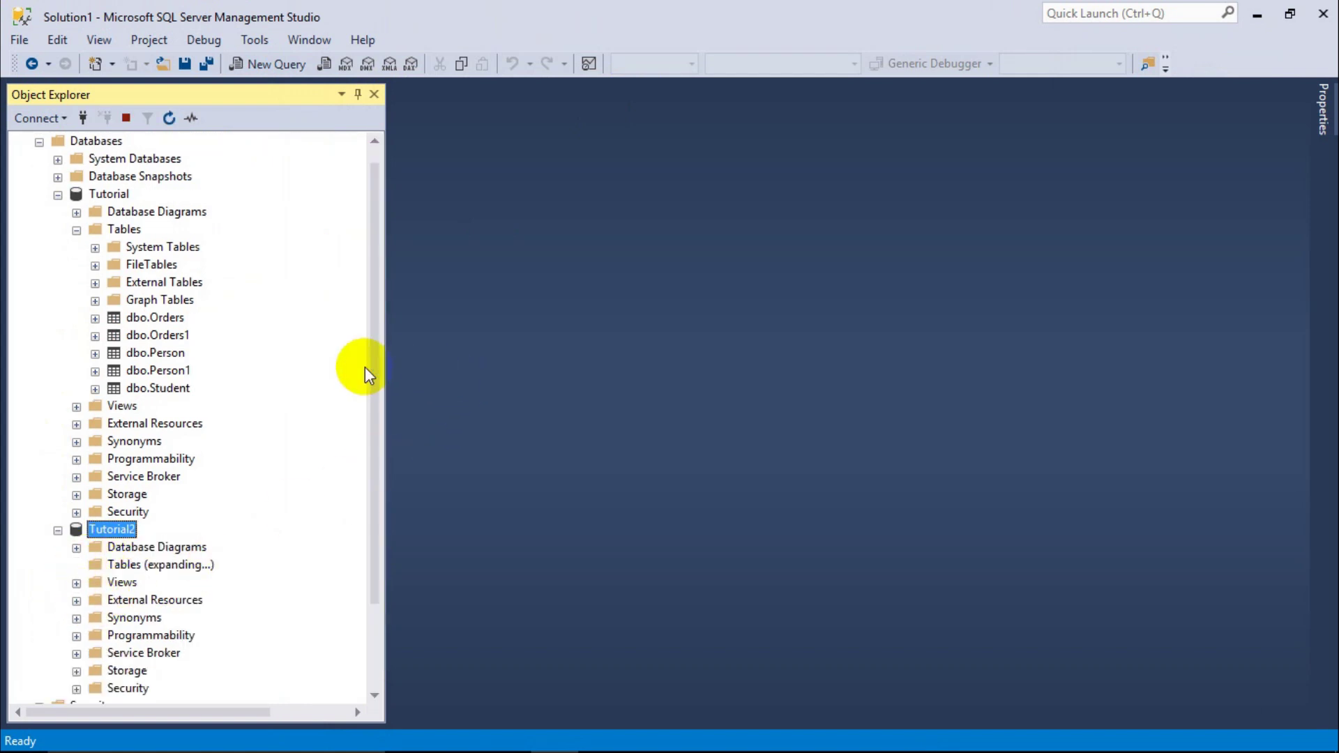
pyautogui.moveTo(370, 371); pyautogui.dragTo(367, 443)
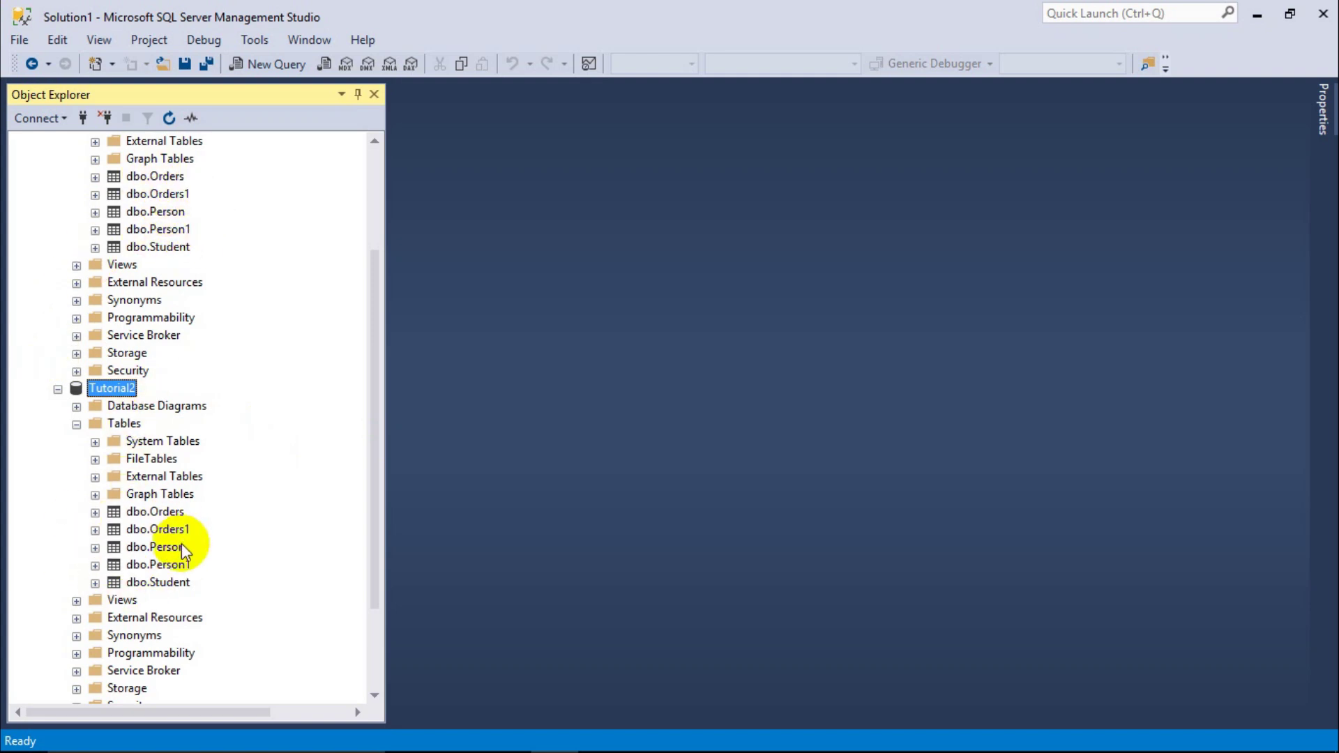
# Step: Bring up the available commands for the dbo.Person1 table in the Tutorial2 database
pyautogui.click(138, 570)
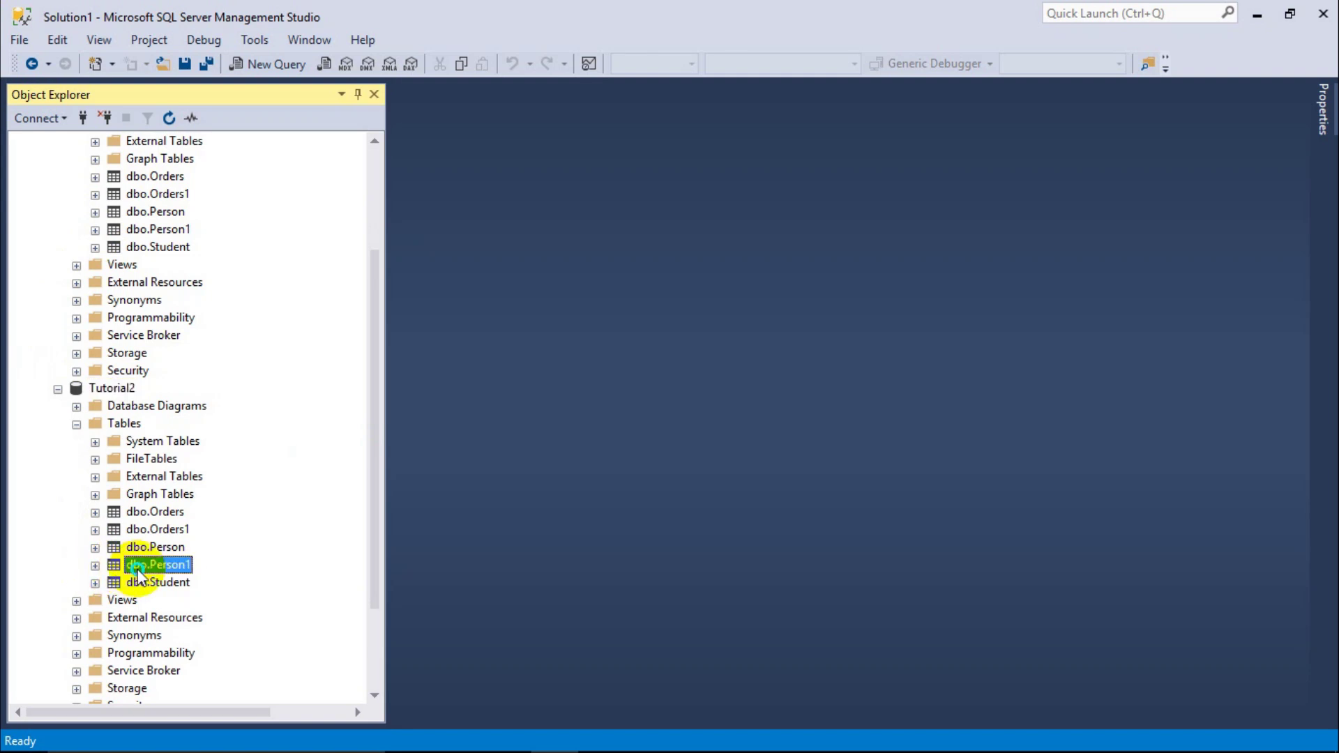
pyautogui.rightClick(138, 572)
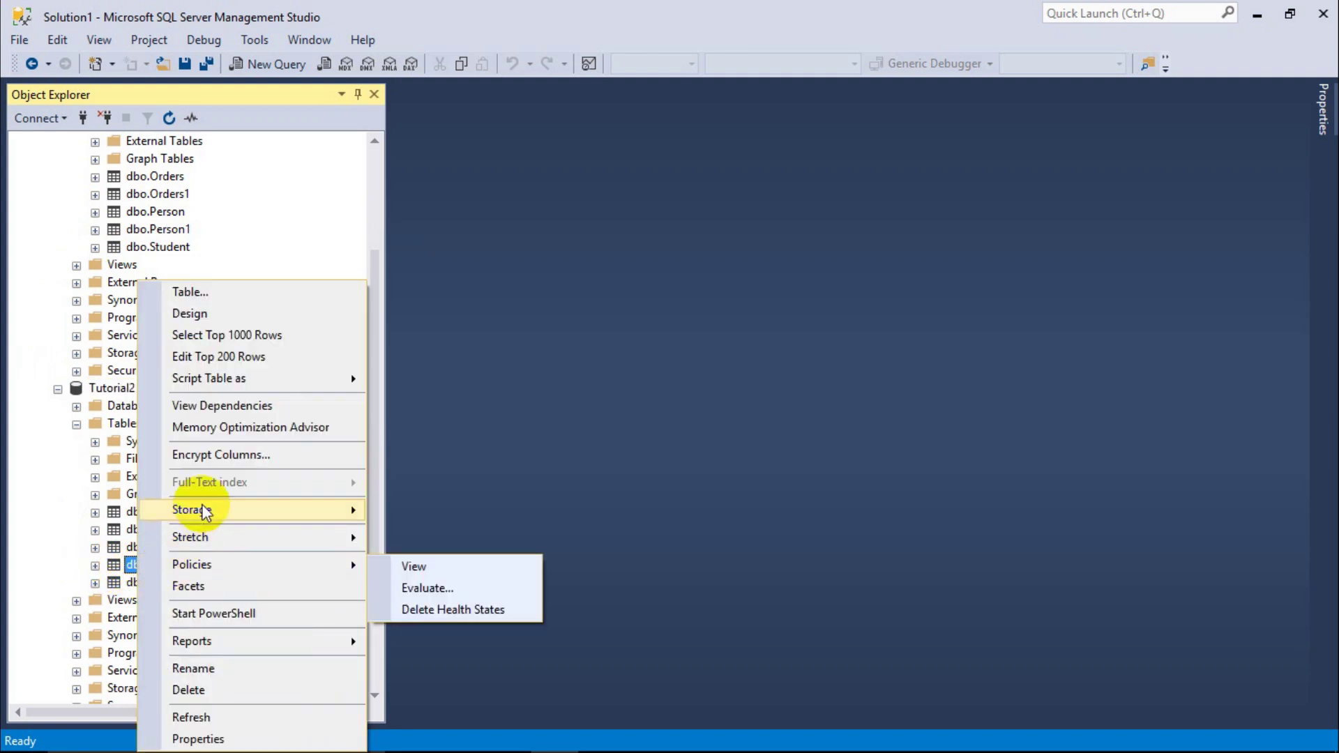